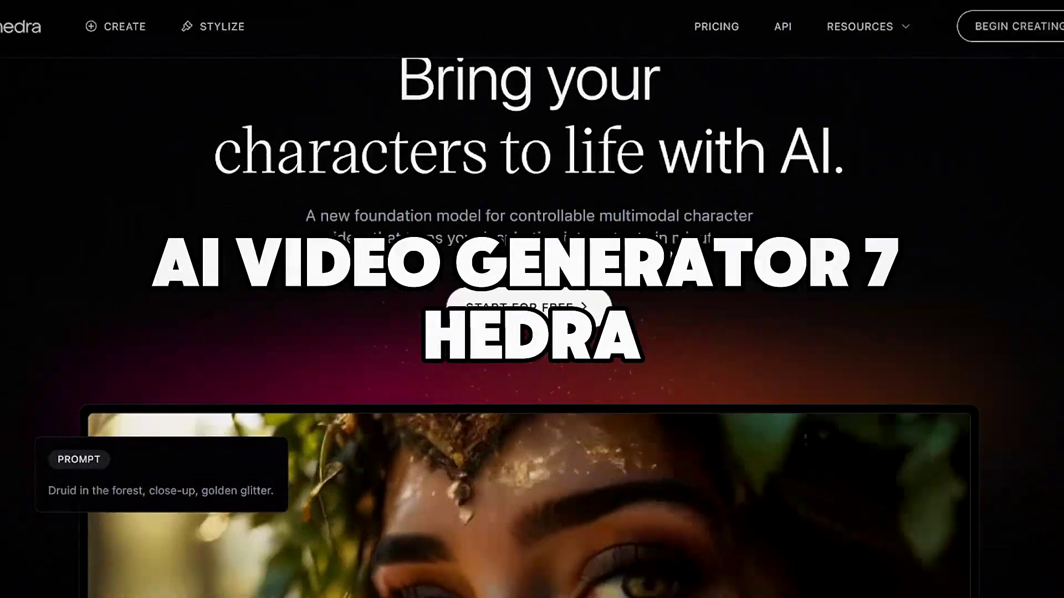
# Scroll down through the Hedra homepage sections toward the creation studio.
pyautogui.scroll(-1, 776, 233)
pyautogui.scroll(-3, 842, 211)
pyautogui.scroll(-2, 856, 209)
pyautogui.scroll(-2, 887, 216)
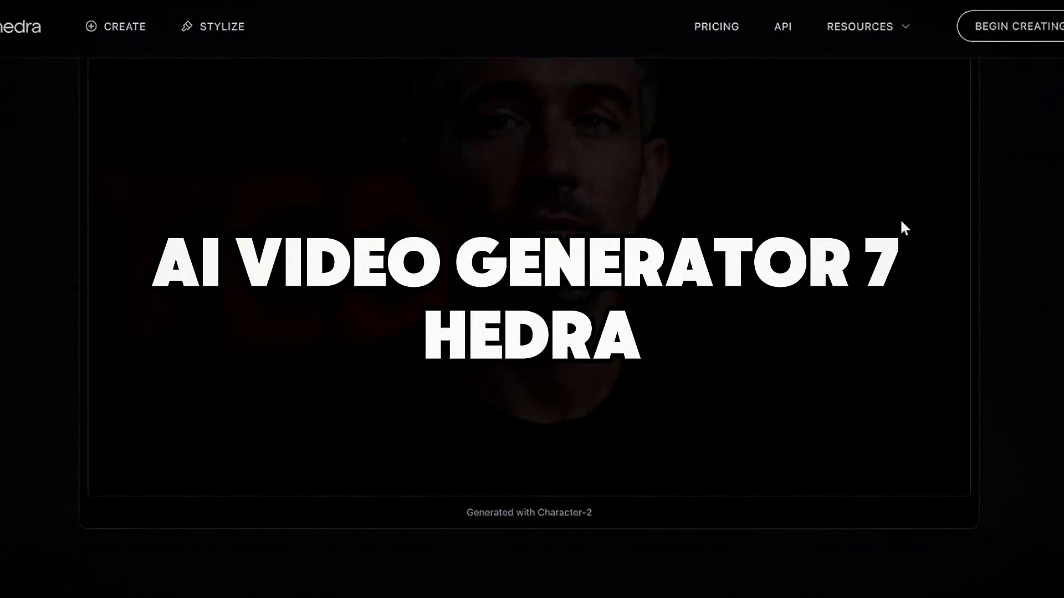
pyautogui.scroll(-3, 906, 218)
pyautogui.scroll(-2, 909, 218)
pyautogui.scroll(-3, 909, 216)
pyautogui.scroll(-2, 910, 219)
pyautogui.scroll(-1, 910, 220)
pyautogui.scroll(-1, 910, 220)
pyautogui.scroll(-2, 910, 220)
pyautogui.scroll(-1, 910, 221)
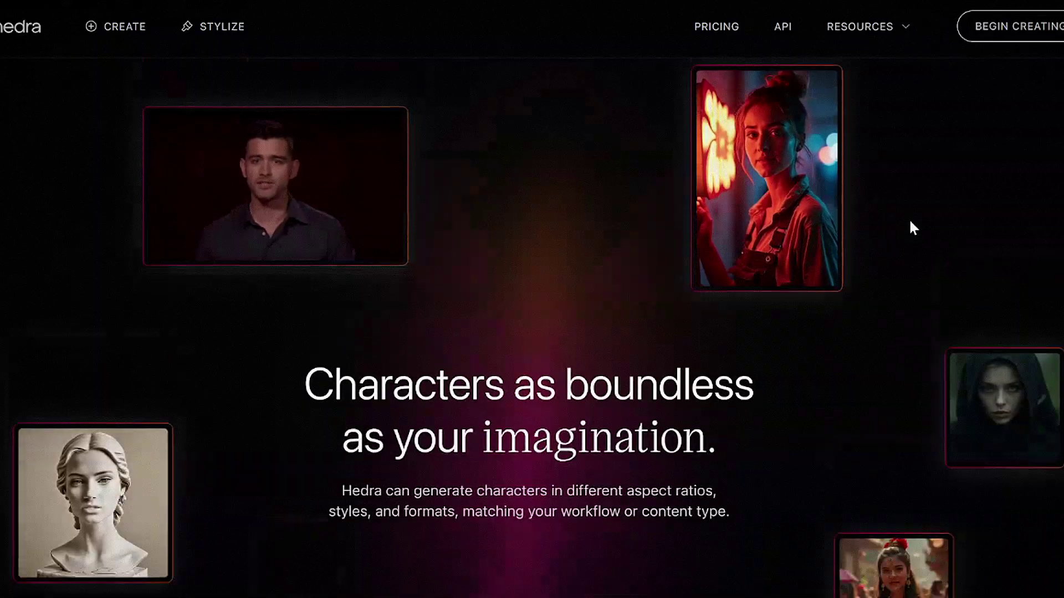
pyautogui.scroll(-4, 909, 222)
pyautogui.scroll(-2, 910, 222)
pyautogui.scroll(-5, 909, 220)
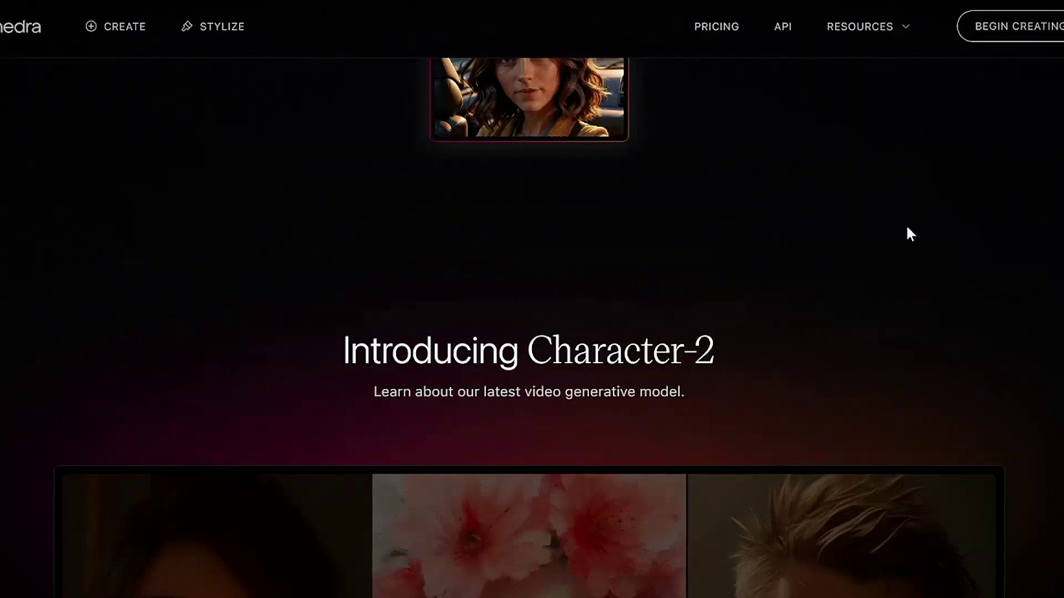
pyautogui.scroll(-5, 905, 224)
pyautogui.scroll(-3, 903, 231)
pyautogui.scroll(-5, 903, 231)
pyautogui.scroll(-5, 902, 235)
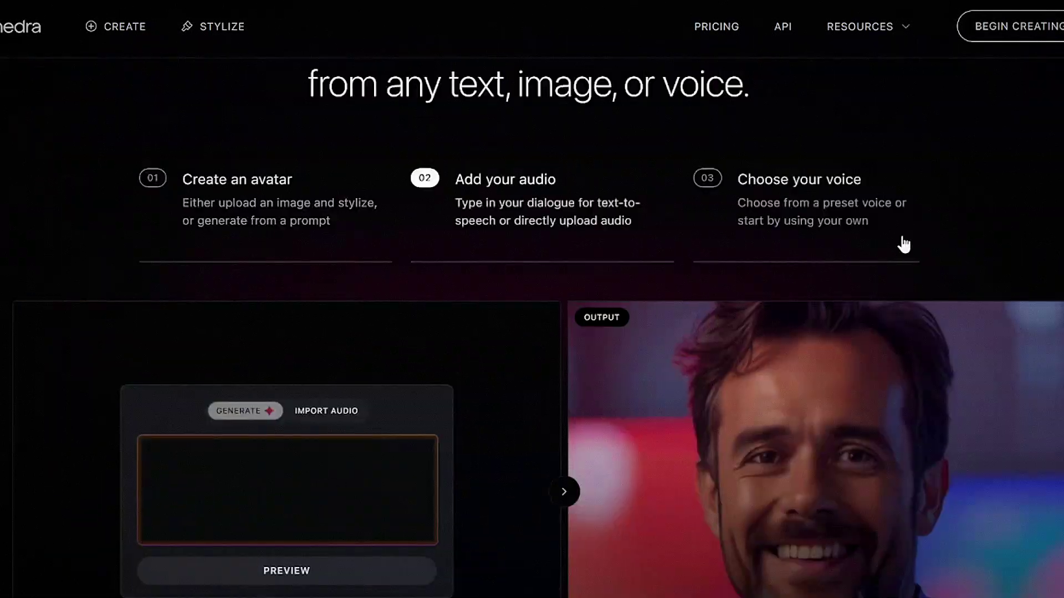
pyautogui.scroll(-4, 902, 237)
pyautogui.scroll(-6, 902, 237)
pyautogui.scroll(-4, 901, 236)
pyautogui.scroll(-5, 901, 238)
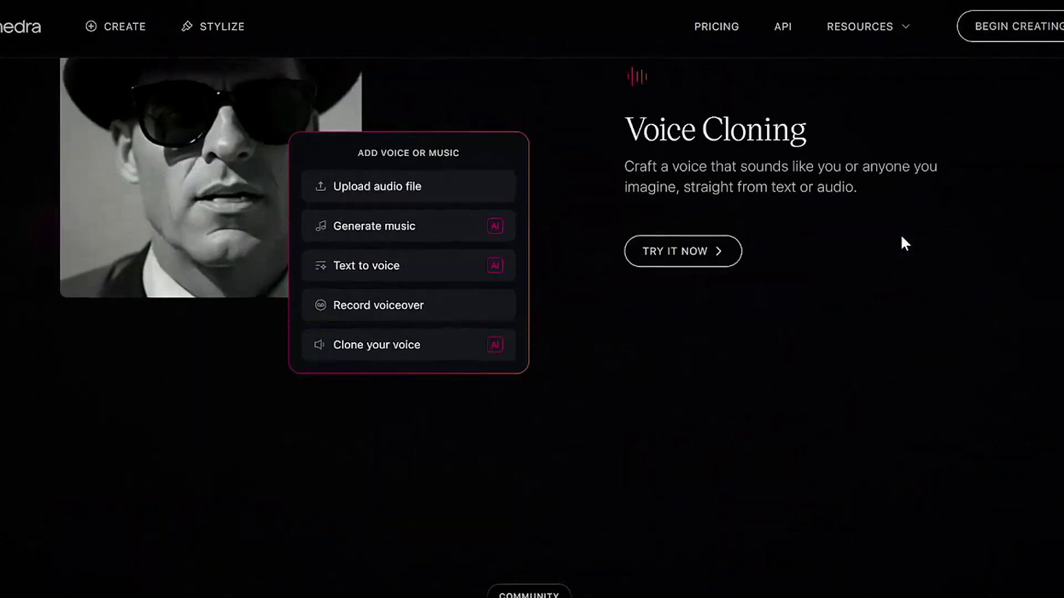
pyautogui.scroll(4, 901, 238)
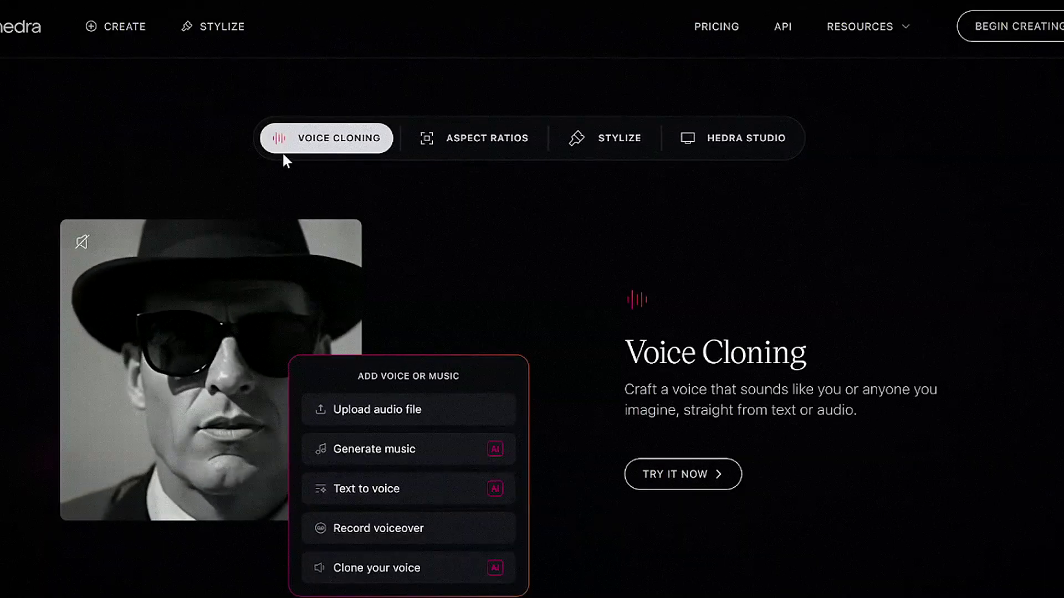
pyautogui.scroll(-2, 740, 152)
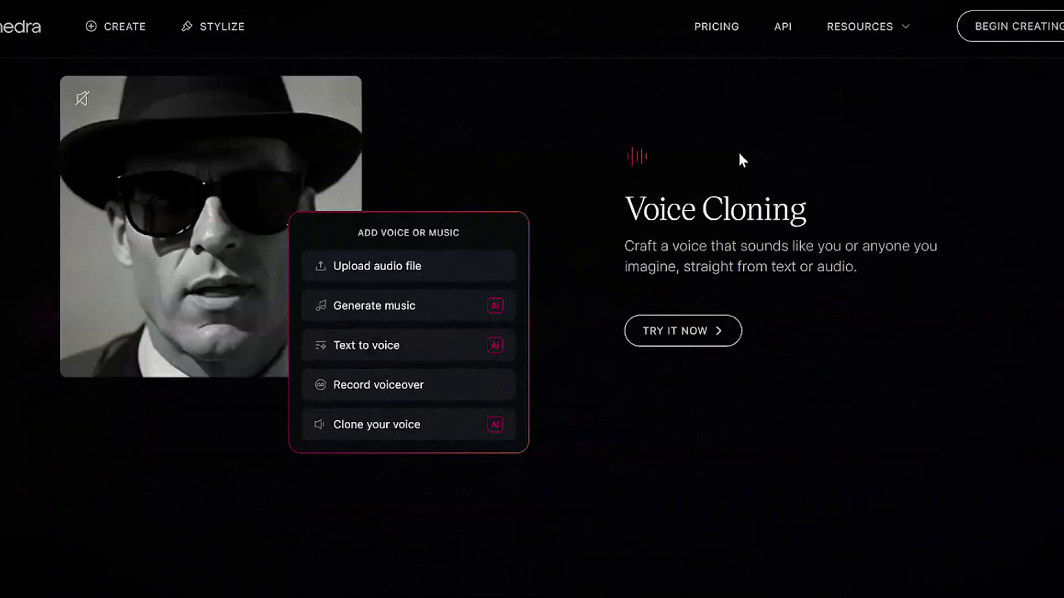
pyautogui.scroll(-5, 740, 166)
pyautogui.scroll(-3, 744, 171)
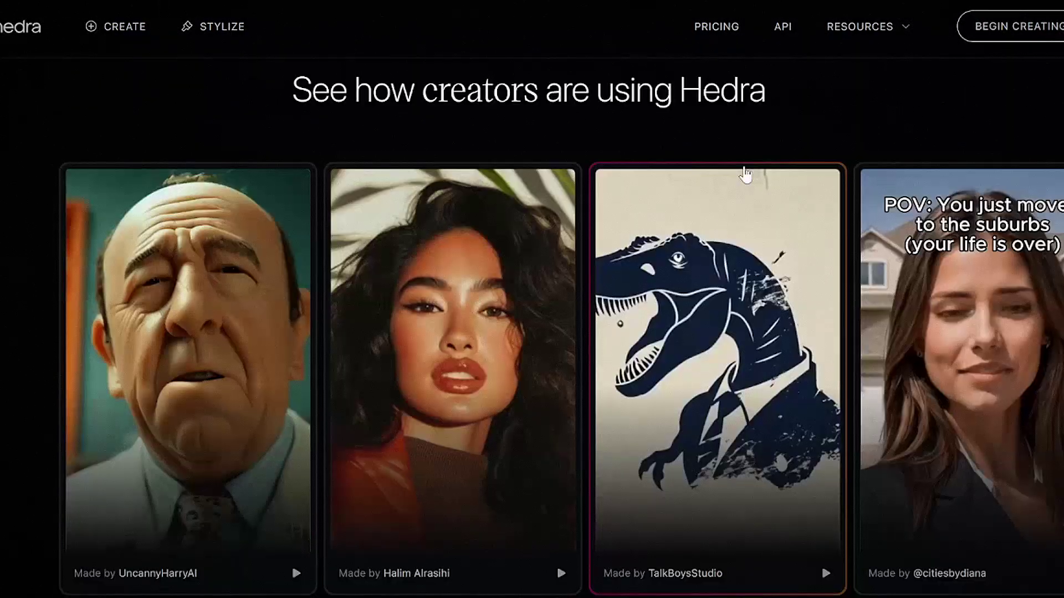
pyautogui.scroll(-1, 1053, 410)
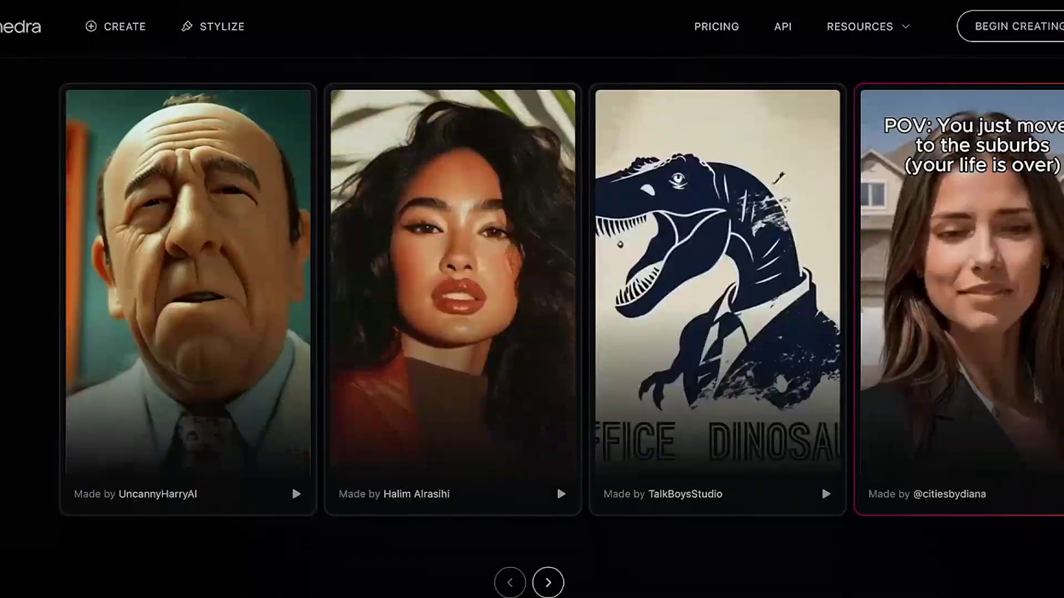
pyautogui.scroll(-1, 1052, 410)
pyautogui.scroll(-1, 624, 438)
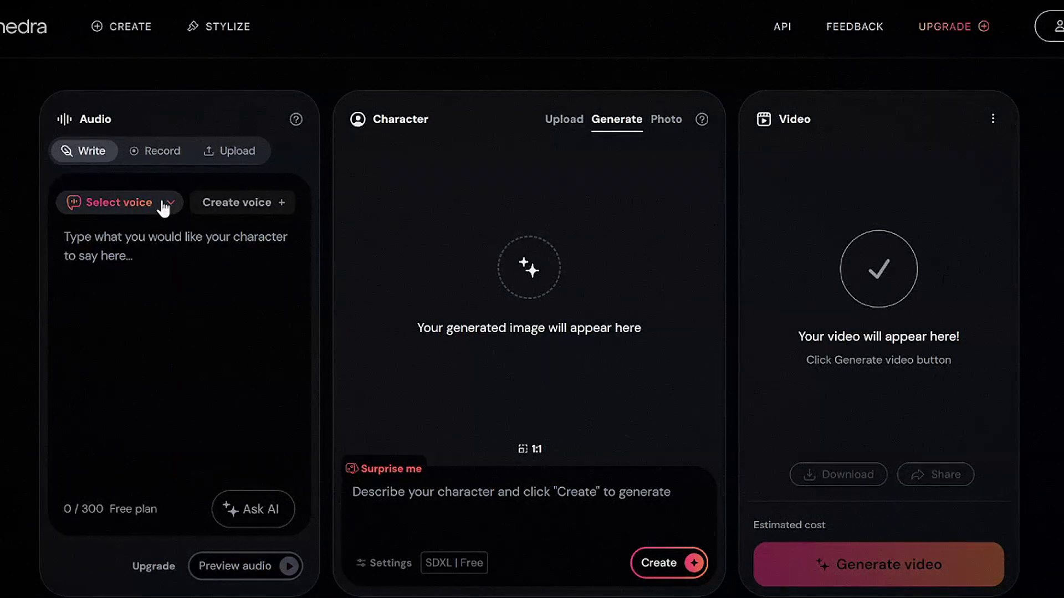
# Browse Hedra's voice list and choose Brian as the character's voice.
pyautogui.click(167, 210)
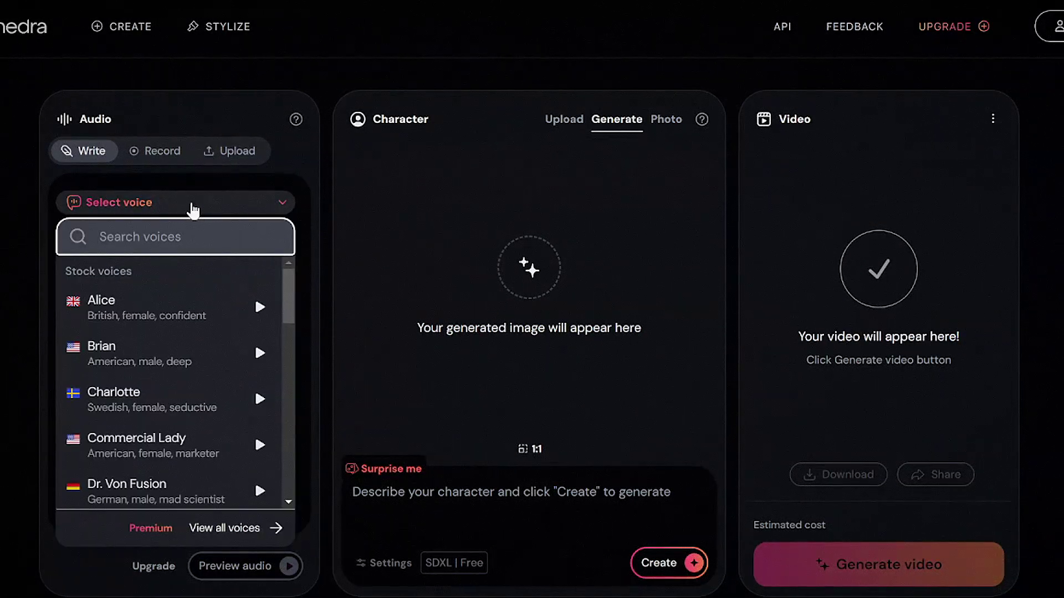
pyautogui.scroll(-1, 206, 317)
pyautogui.scroll(-2, 200, 368)
pyautogui.scroll(-3, 207, 409)
pyautogui.scroll(-2, 204, 408)
pyautogui.scroll(-2, 205, 408)
pyautogui.scroll(-3, 205, 408)
pyautogui.scroll(4, 205, 408)
pyautogui.scroll(10, 205, 409)
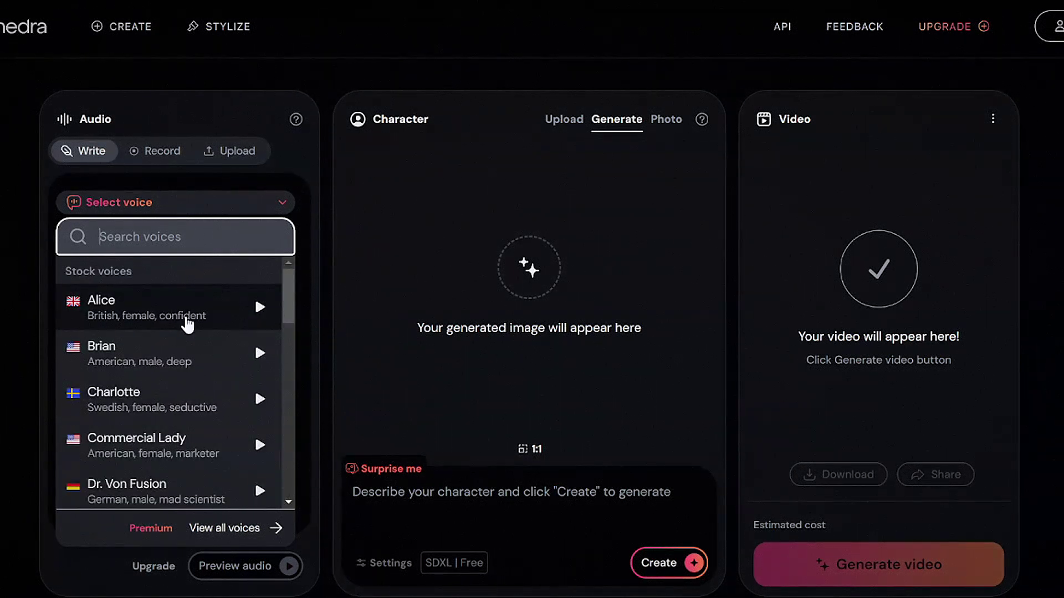
pyautogui.click(198, 360)
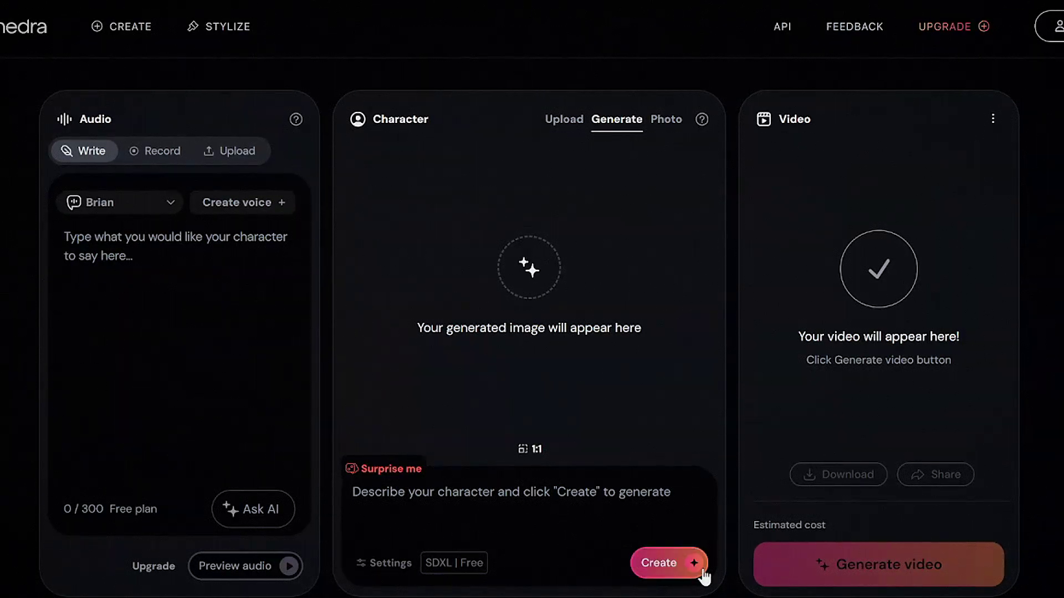
# Generate a cyberpunk street racer character image, accepting the consent notice, and focus the Audio text box.
pyautogui.click(659, 563)
pyautogui.click(473, 475)
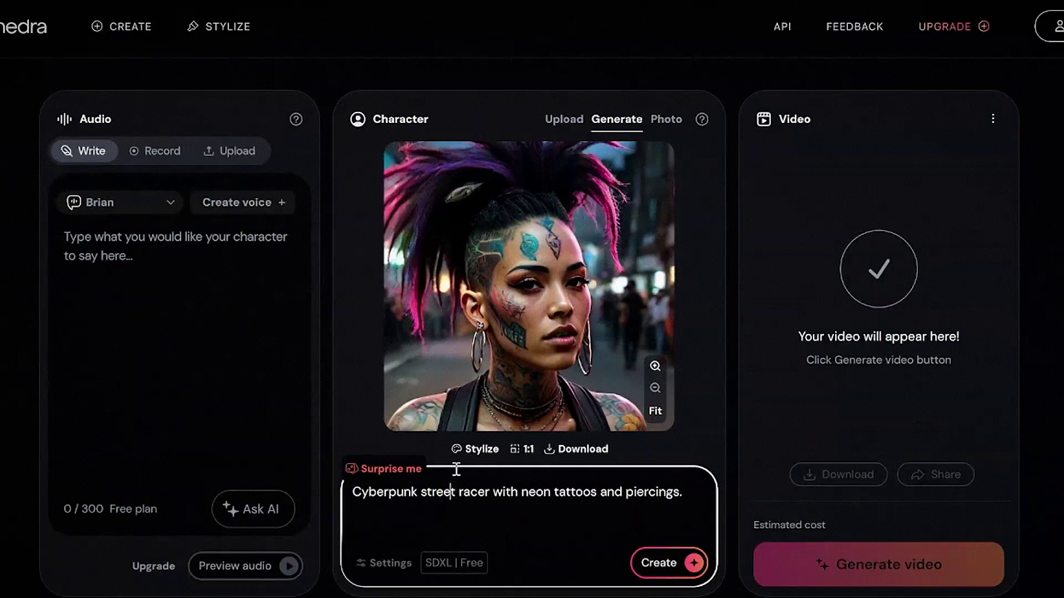
pyautogui.moveTo(679, 490); pyautogui.dragTo(335, 494)
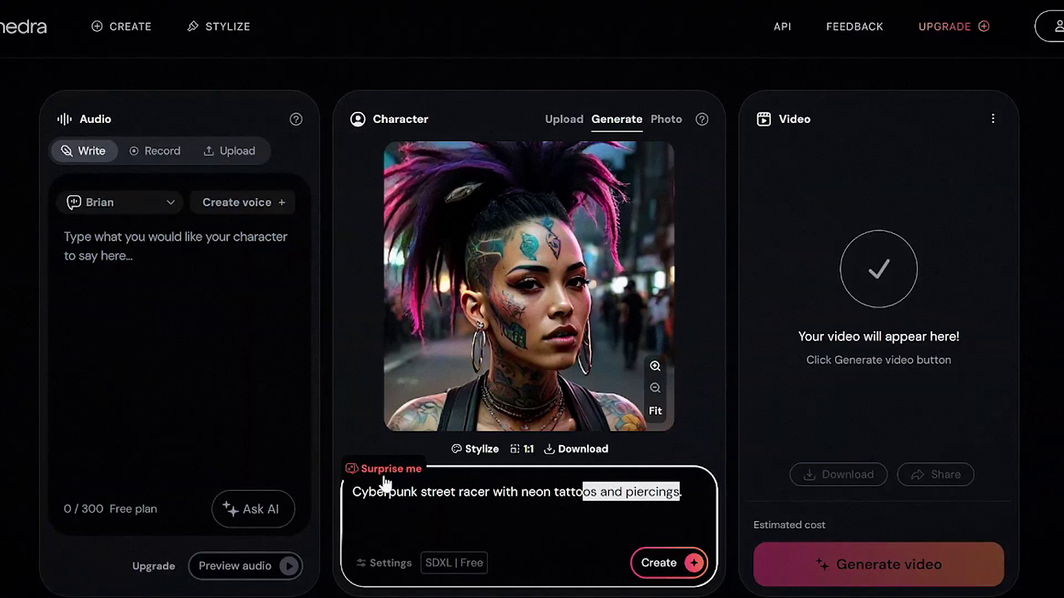
pyautogui.click(183, 308)
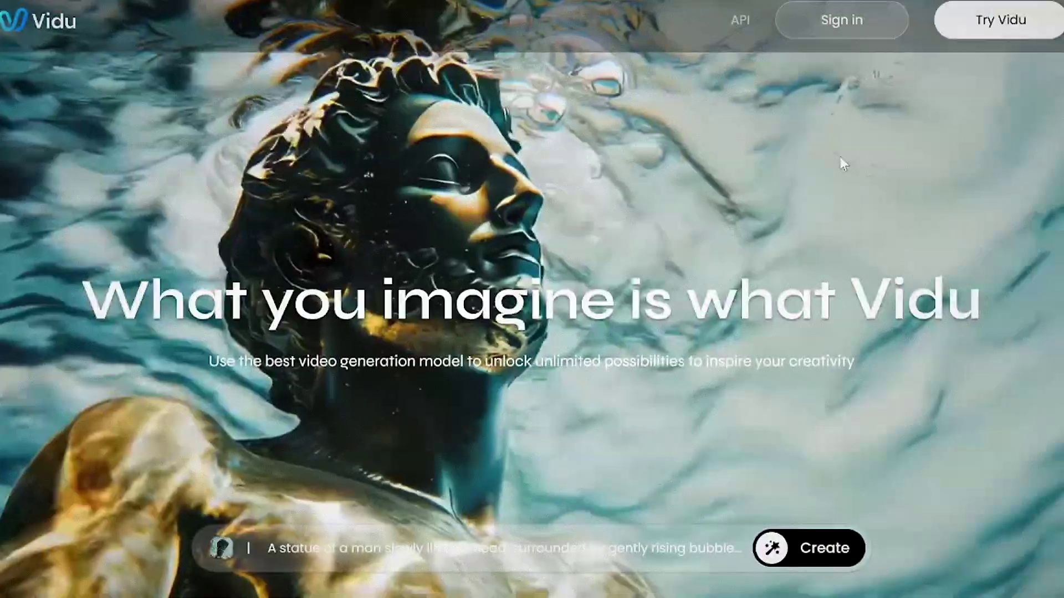
# Scroll down Vidu's Image to Video creation page, with its first- and last-frame upload slots.
pyautogui.scroll(-5, 854, 155)
pyautogui.scroll(-7, 836, 164)
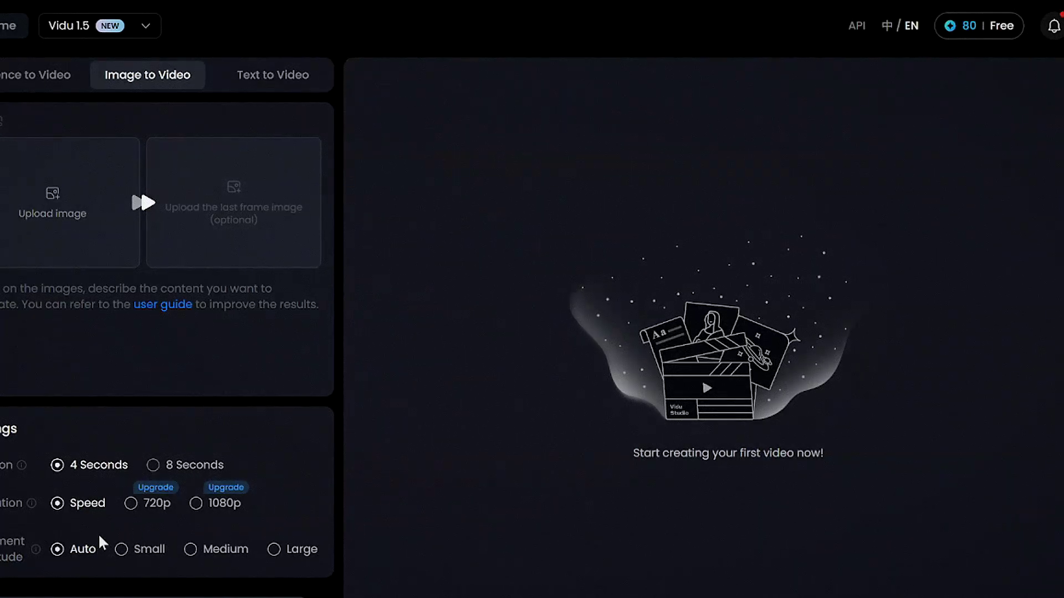
# Compare Vidu's Text, Reference and Image to Video modes and model versions, ending on Reference to Video.
pyautogui.click(273, 85)
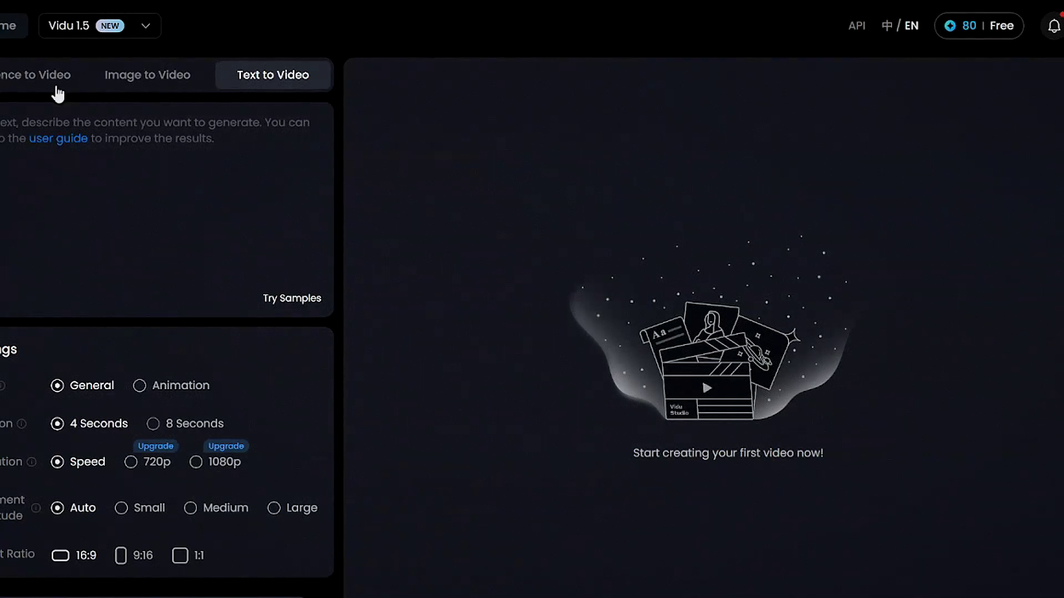
pyautogui.click(5, 79)
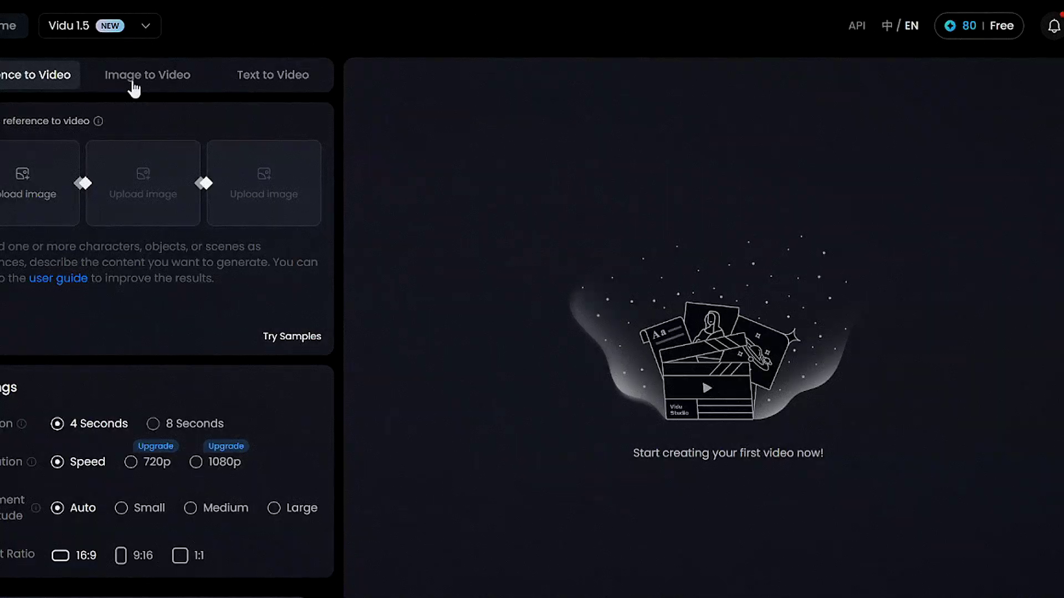
pyautogui.click(134, 87)
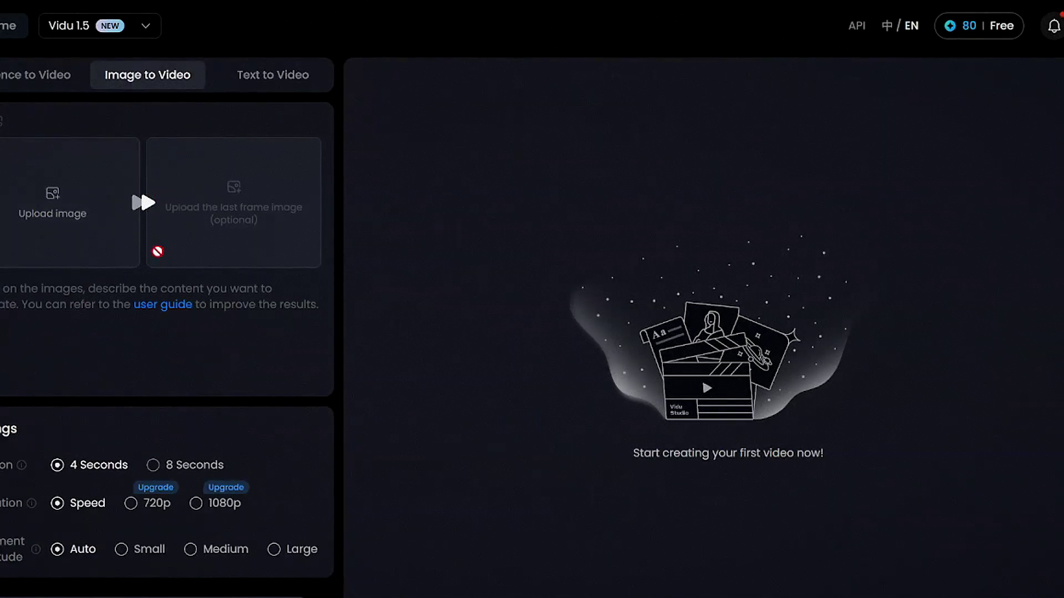
pyautogui.click(147, 27)
pyautogui.click(23, 77)
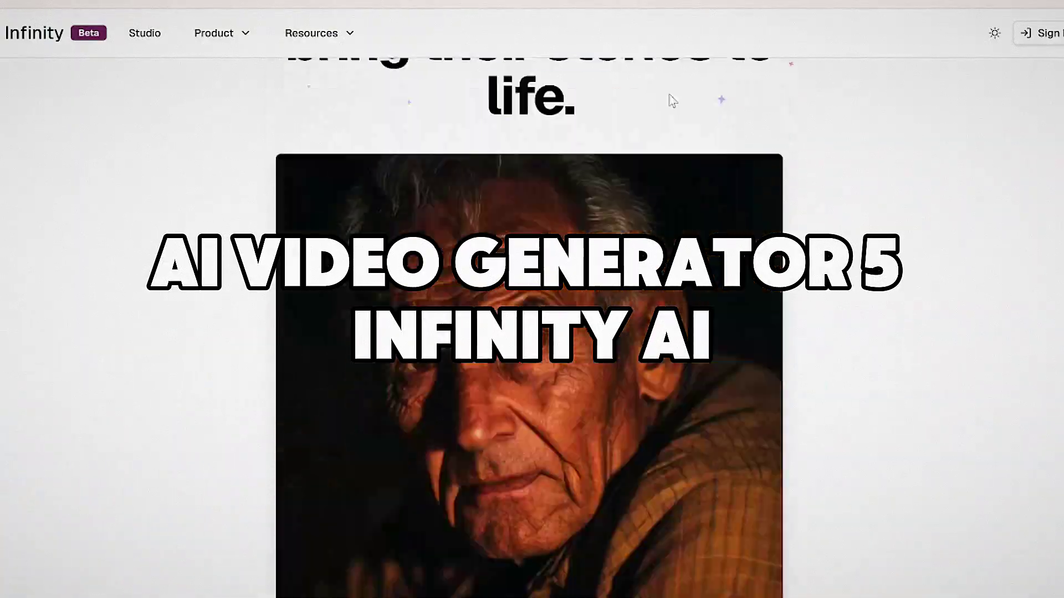
# Scroll the Infinity AI homepage to the top, then down to the Image, Audio and Video Studio panels.
pyautogui.scroll(10, 676, 128)
pyautogui.scroll(4, 677, 141)
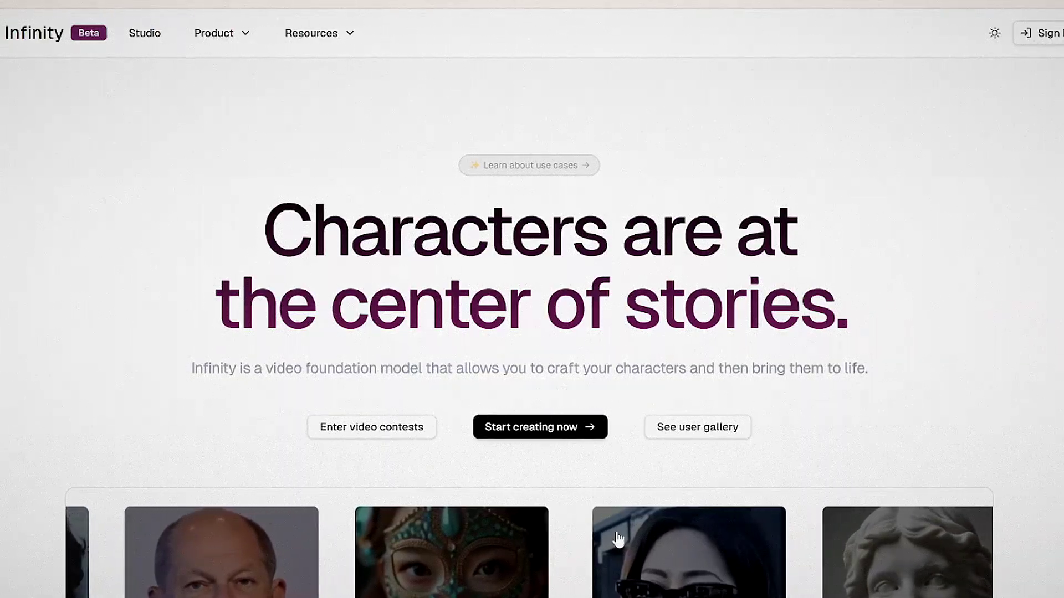
pyautogui.scroll(-10, 634, 523)
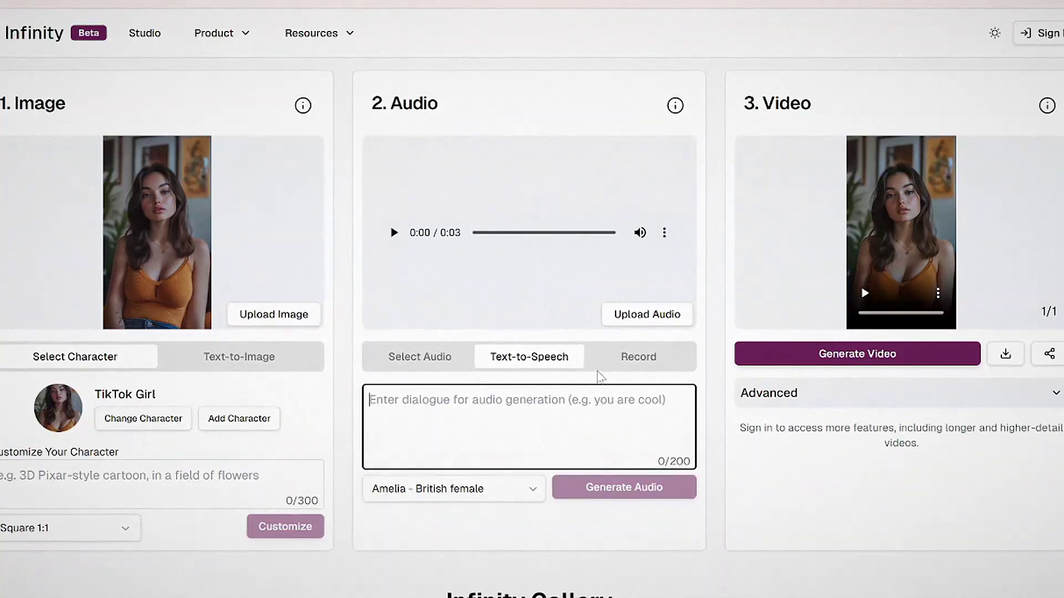
# Browse Infinity AI's preset audio clip list, then close it.
pyautogui.click(429, 368)
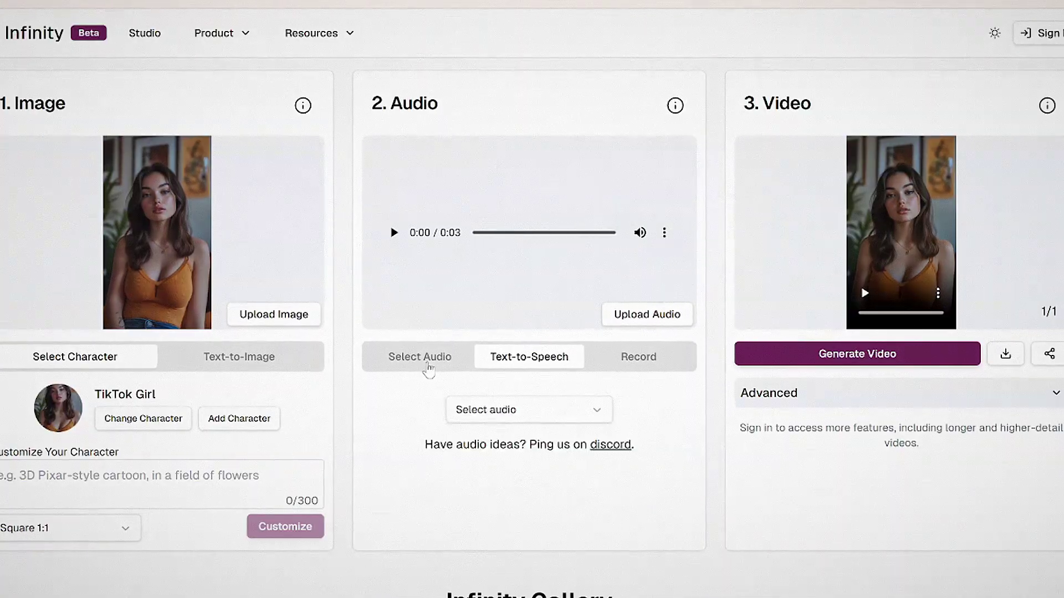
pyautogui.click(539, 423)
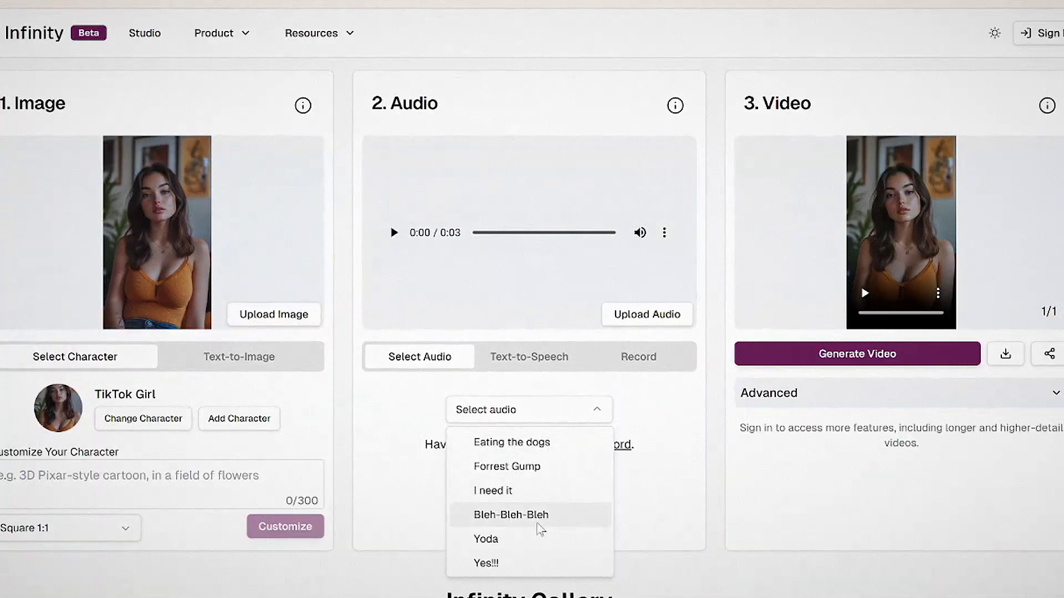
pyautogui.scroll(-1, 548, 493)
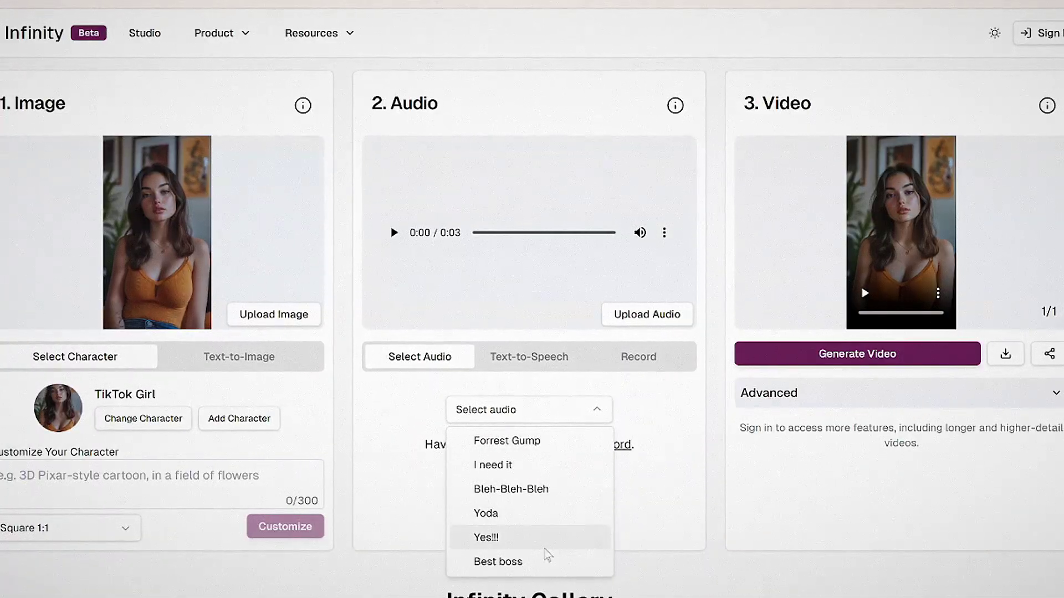
pyautogui.scroll(1, 540, 555)
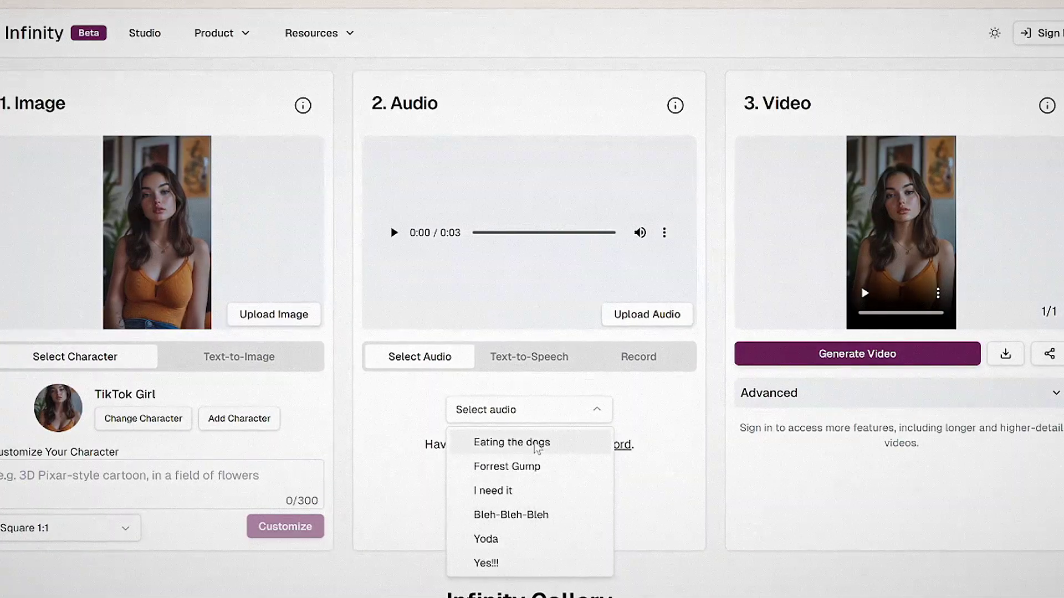
pyautogui.click(538, 416)
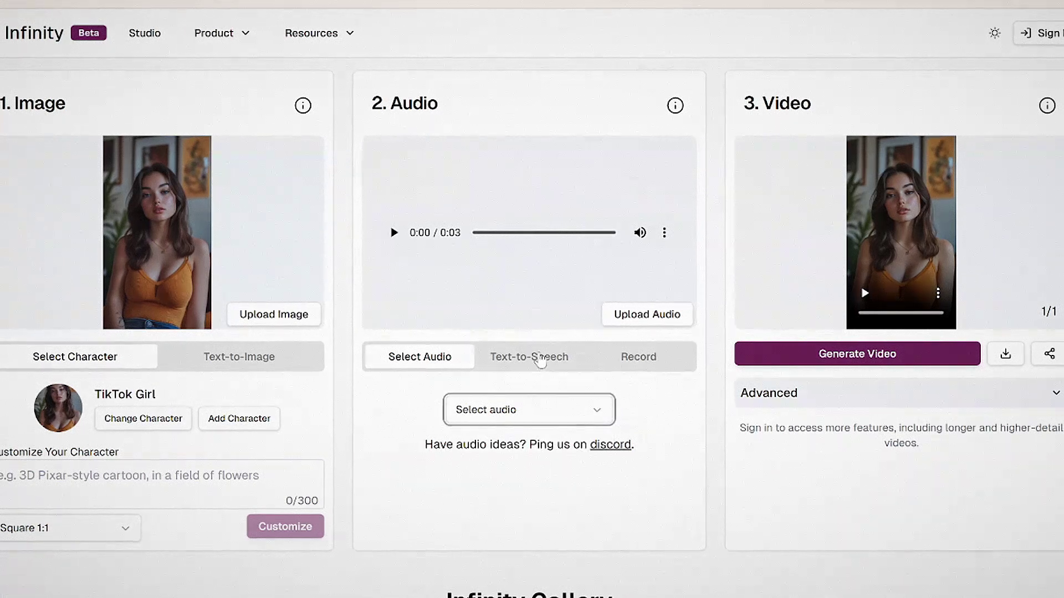
# Return to text-to-speech dialogue and look through the available speech voices.
pyautogui.click(540, 358)
pyautogui.click(497, 489)
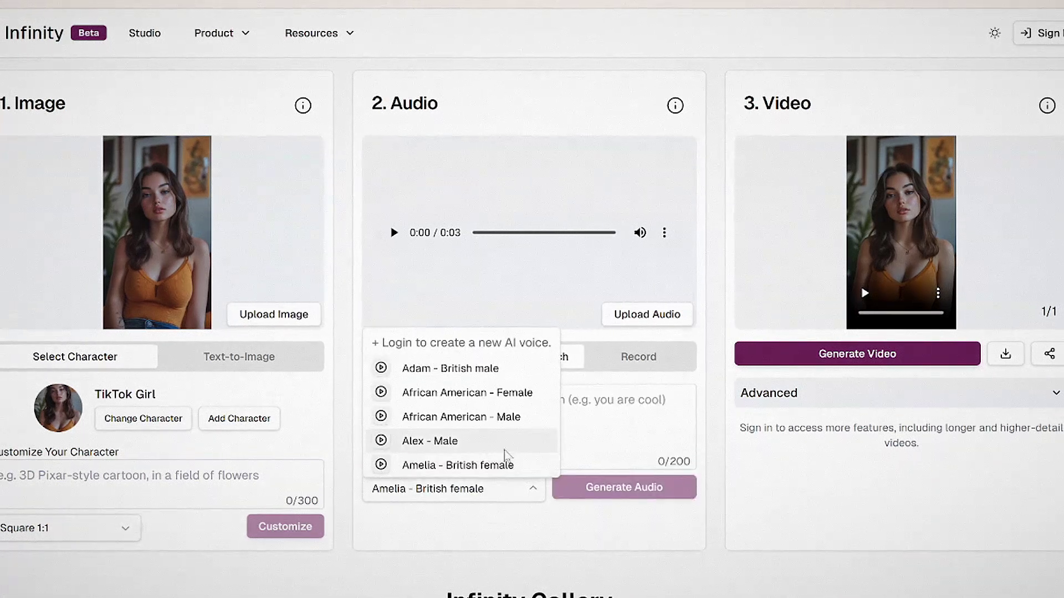
pyautogui.scroll(-3, 480, 415)
pyautogui.scroll(-3, 479, 416)
pyautogui.scroll(2, 481, 438)
pyautogui.scroll(5, 482, 450)
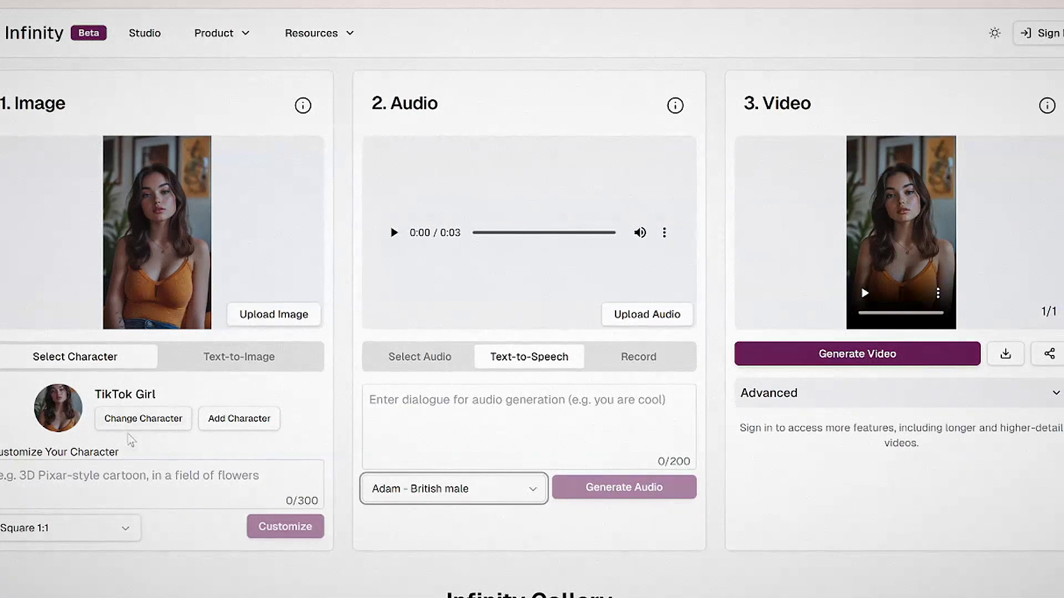
# Keep the character image at Square 1:1 and scroll through the Infinity Gallery examples.
pyautogui.click(84, 536)
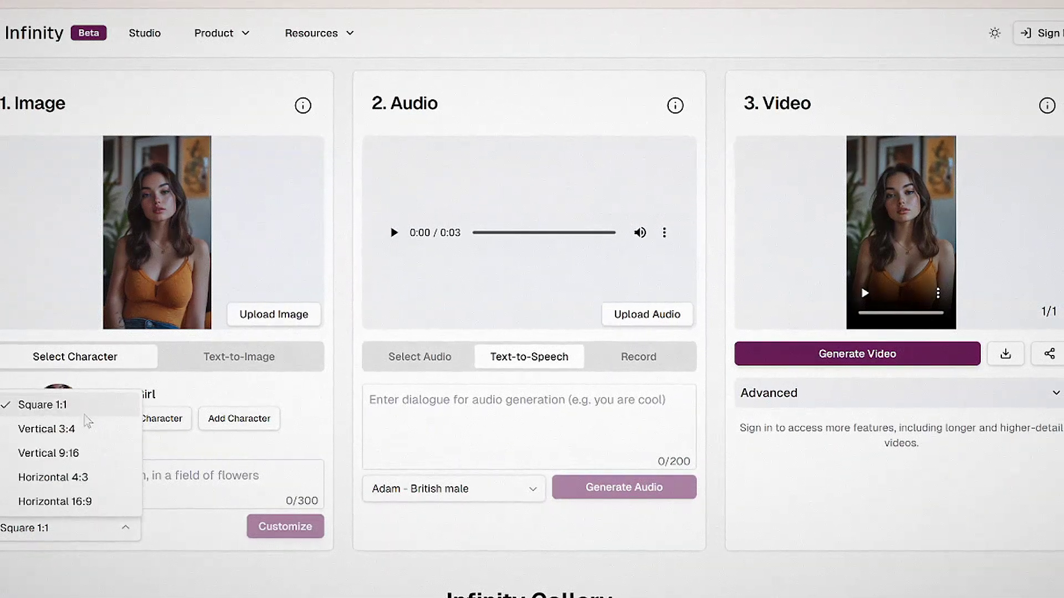
pyautogui.click(109, 527)
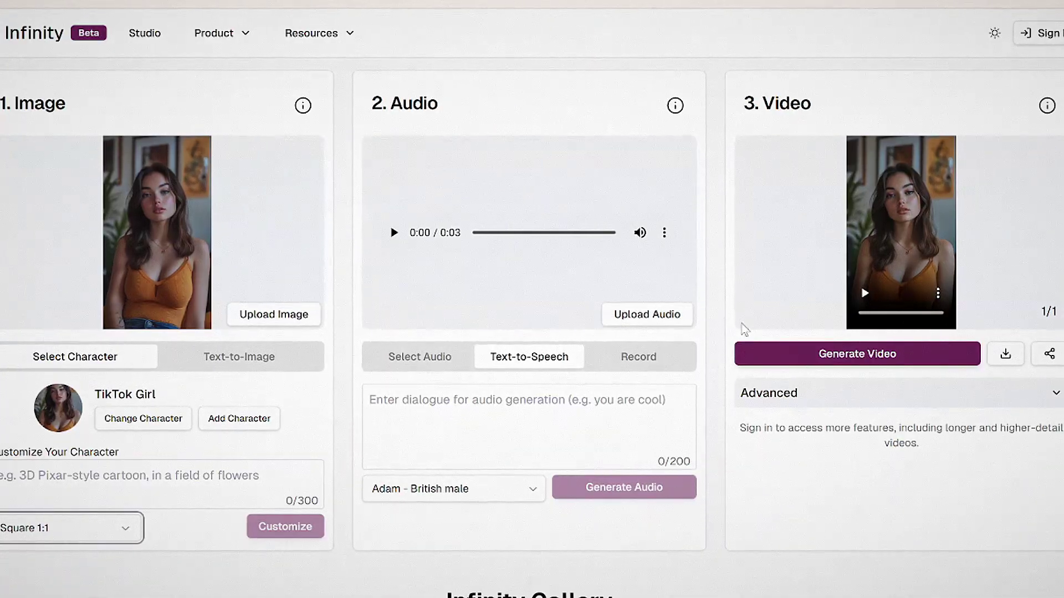
pyautogui.scroll(-1, 686, 358)
pyautogui.scroll(-2, 368, 474)
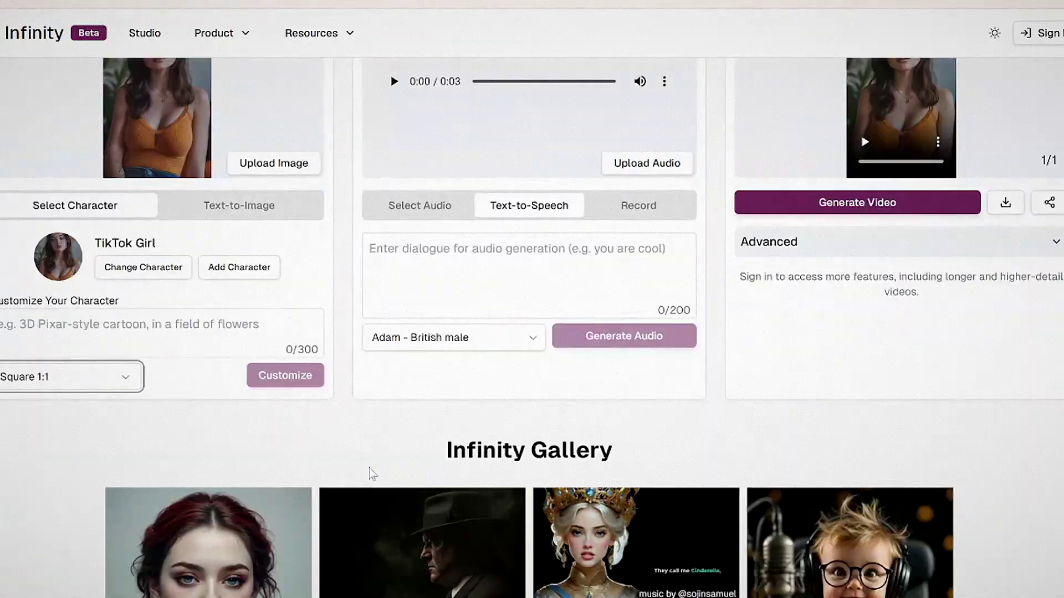
pyautogui.scroll(-3, 751, 345)
pyautogui.scroll(-3, 610, 360)
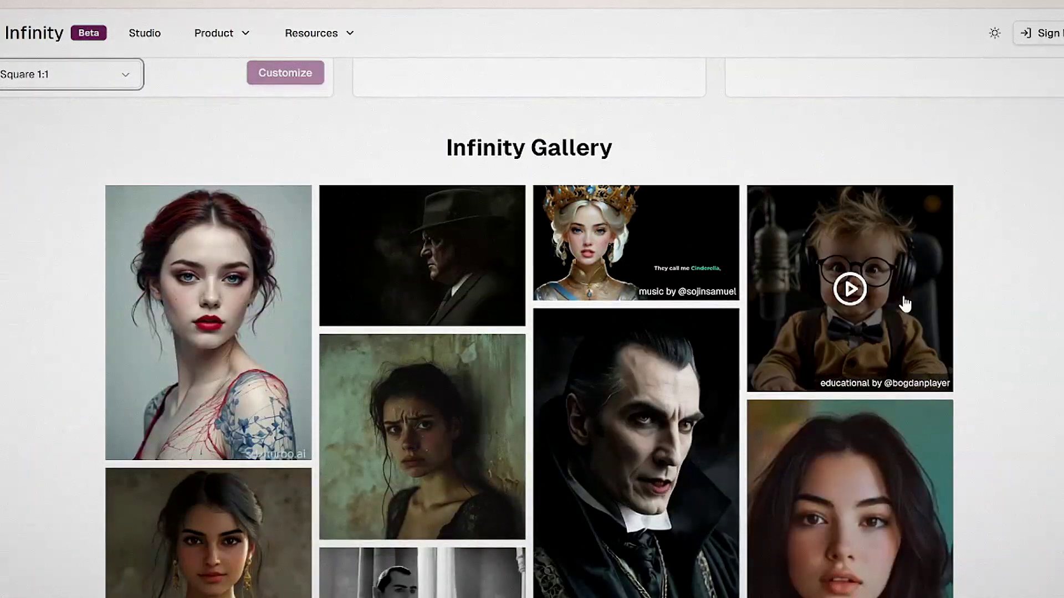
pyautogui.scroll(-3, 910, 304)
pyautogui.scroll(-2, 970, 294)
pyautogui.scroll(-2, 997, 283)
pyautogui.scroll(-4, 997, 284)
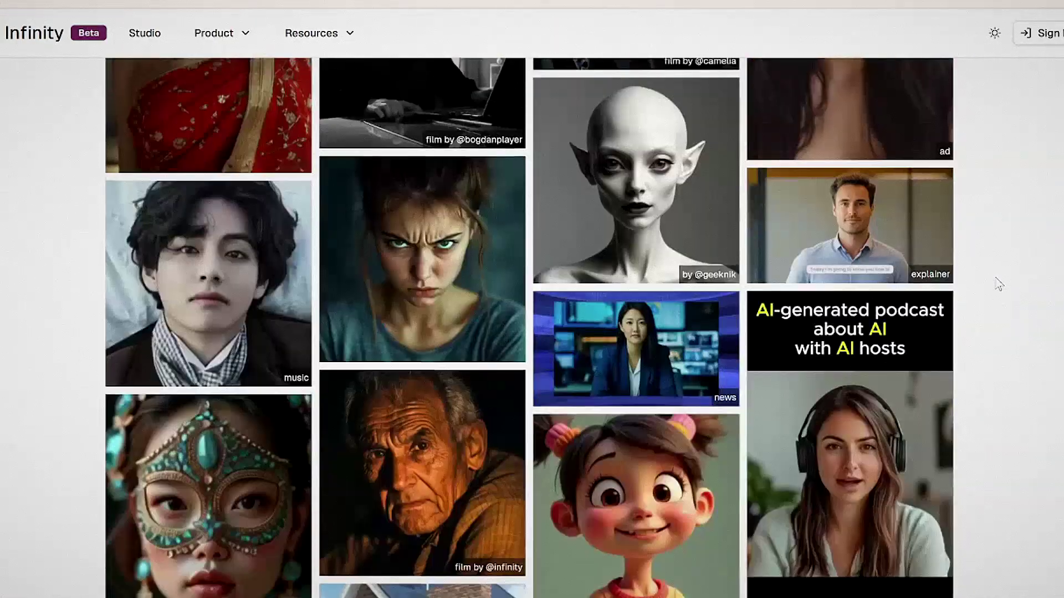
pyautogui.scroll(-5, 997, 285)
pyautogui.scroll(-7, 998, 286)
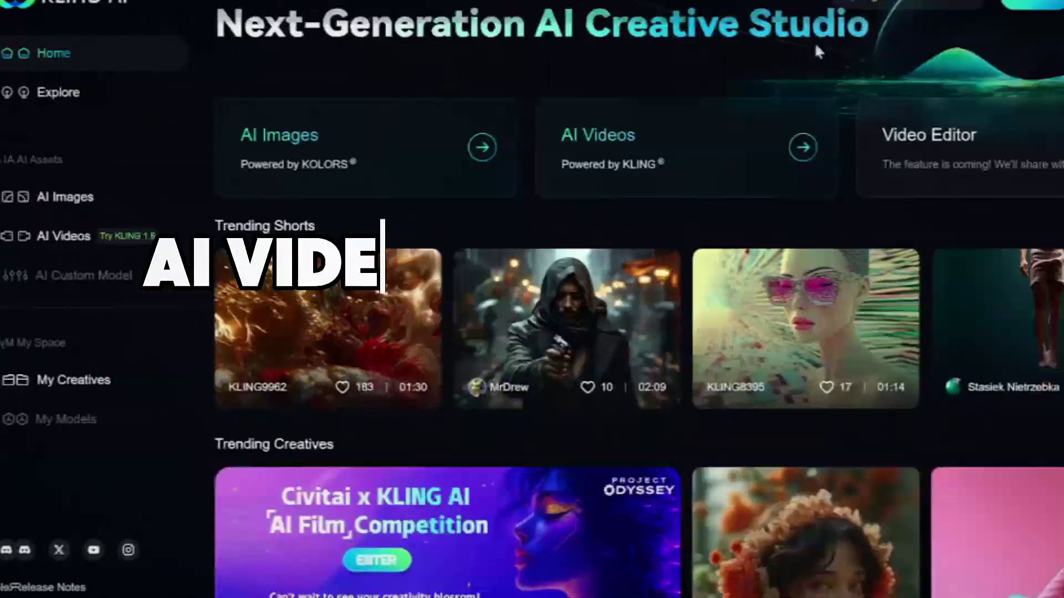
pyautogui.scroll(-1, 683, 83)
pyautogui.scroll(-6, 721, 167)
pyautogui.scroll(-1, 768, 213)
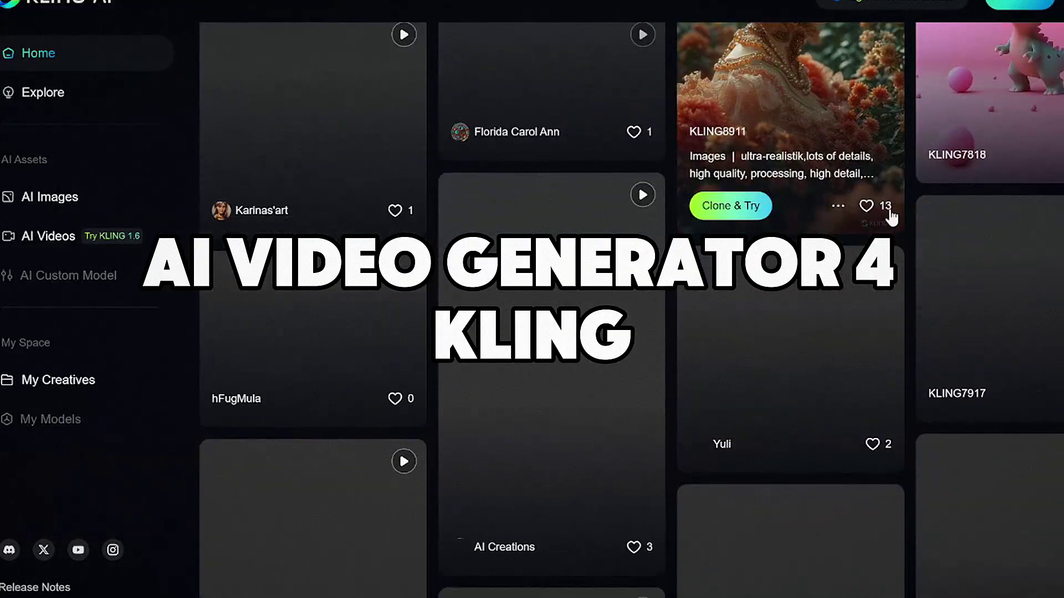
pyautogui.scroll(6, 892, 219)
pyautogui.scroll(5, 892, 219)
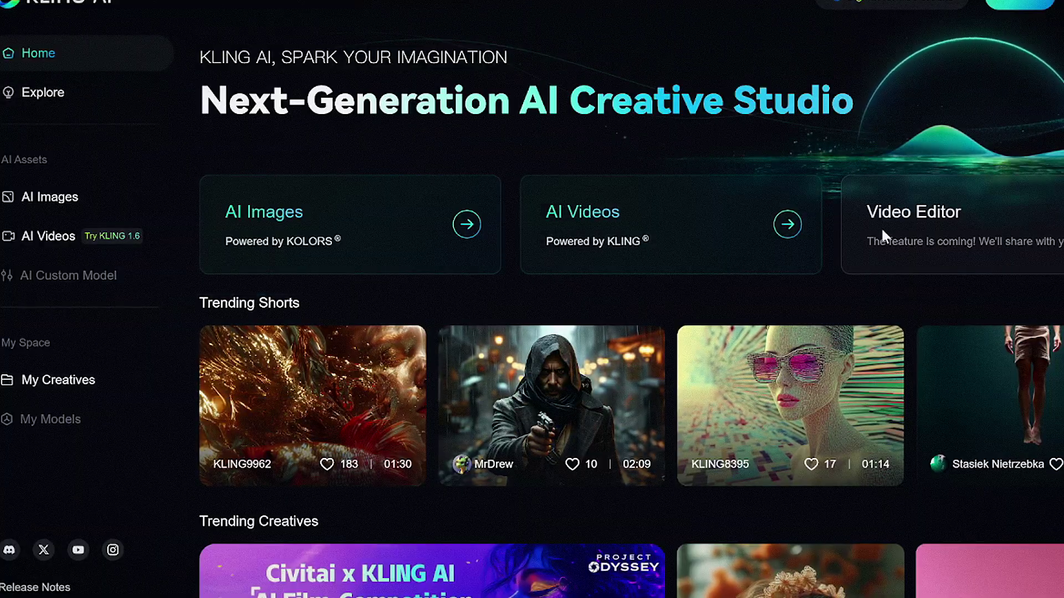
pyautogui.click(784, 223)
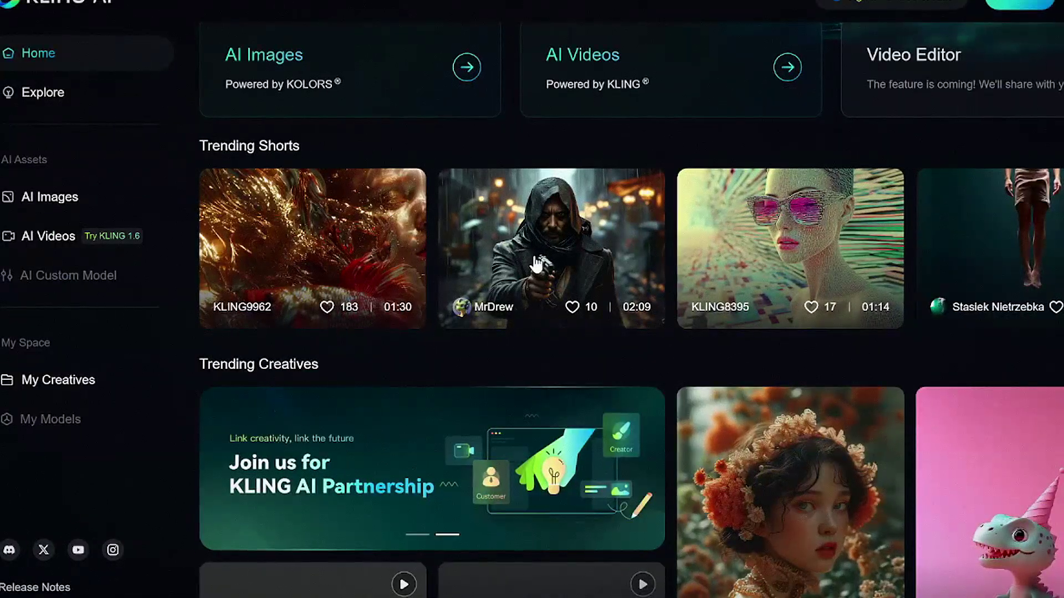
pyautogui.scroll(-4, 563, 260)
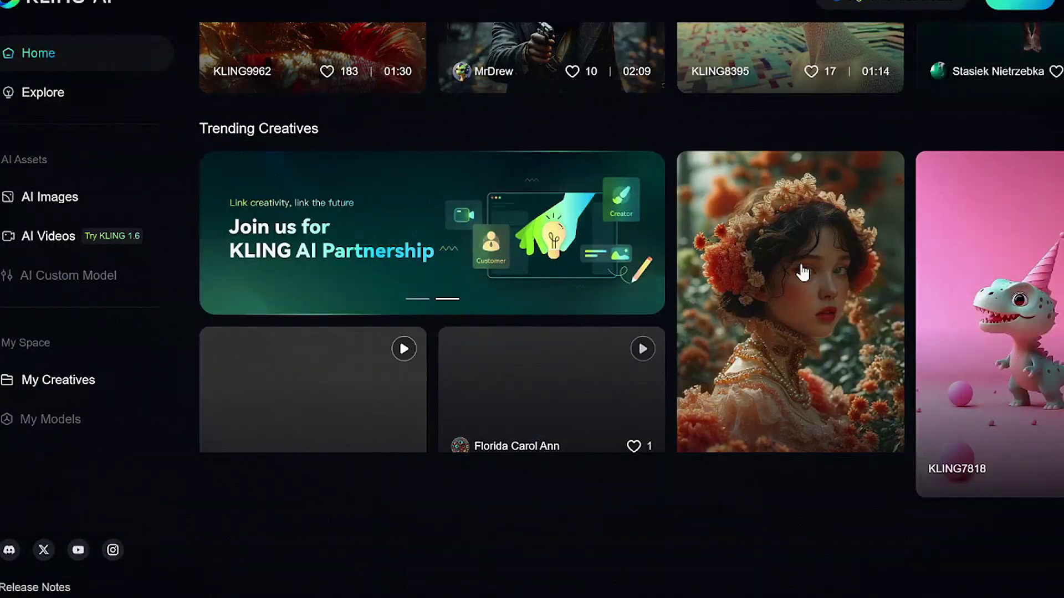
pyautogui.scroll(-3, 803, 273)
pyautogui.scroll(1, 744, 264)
pyautogui.scroll(1, 931, 335)
pyautogui.scroll(2, 949, 342)
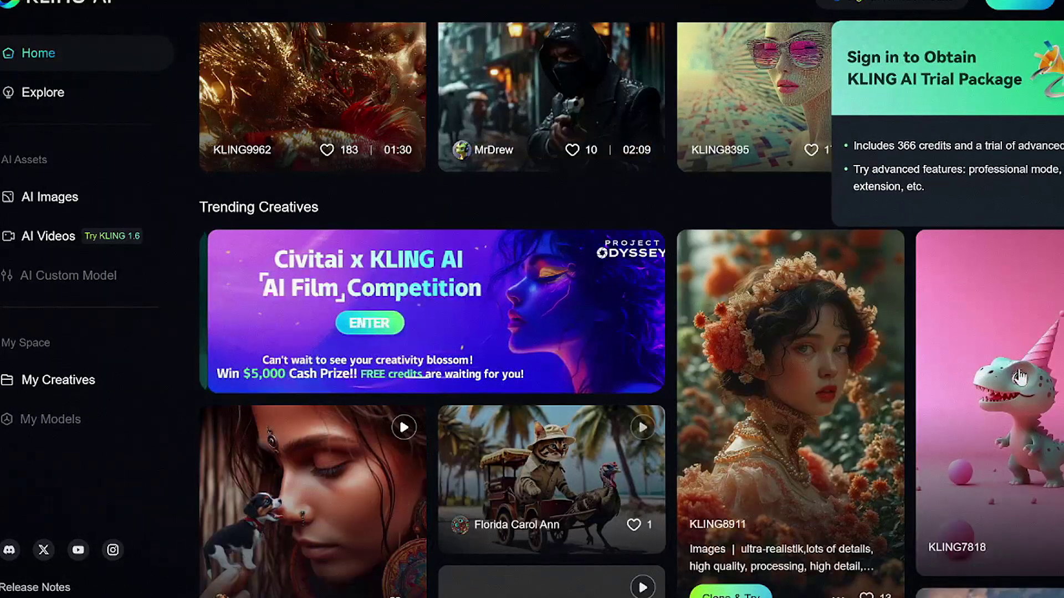
# Open the KLING7818 pink dinosaur video and review its prompt and settings.
pyautogui.click(1020, 378)
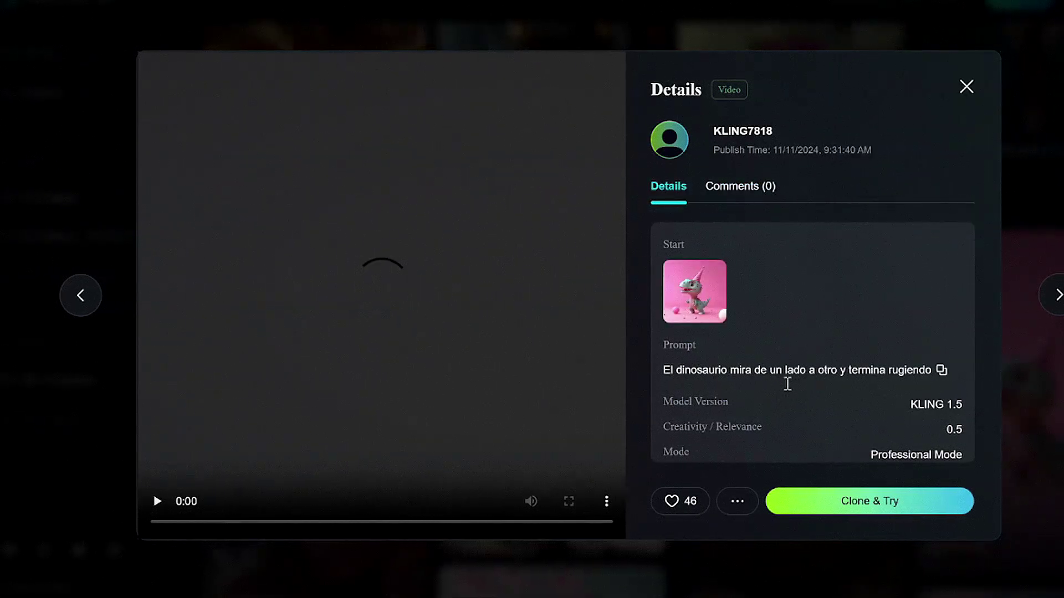
pyautogui.scroll(-5, 785, 388)
pyautogui.scroll(3, 740, 363)
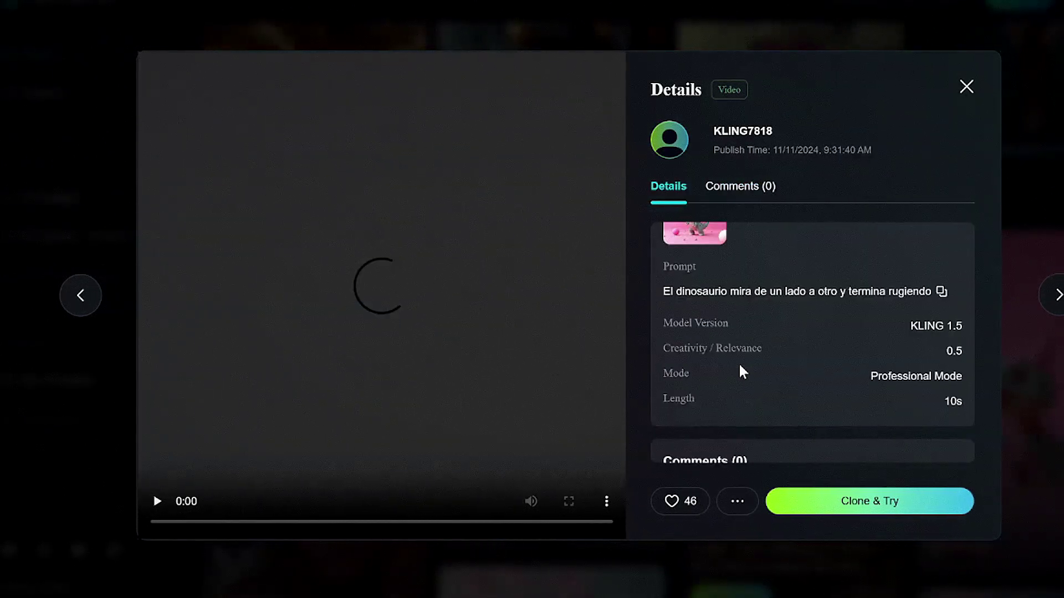
pyautogui.scroll(2, 740, 364)
pyautogui.scroll(-3, 740, 365)
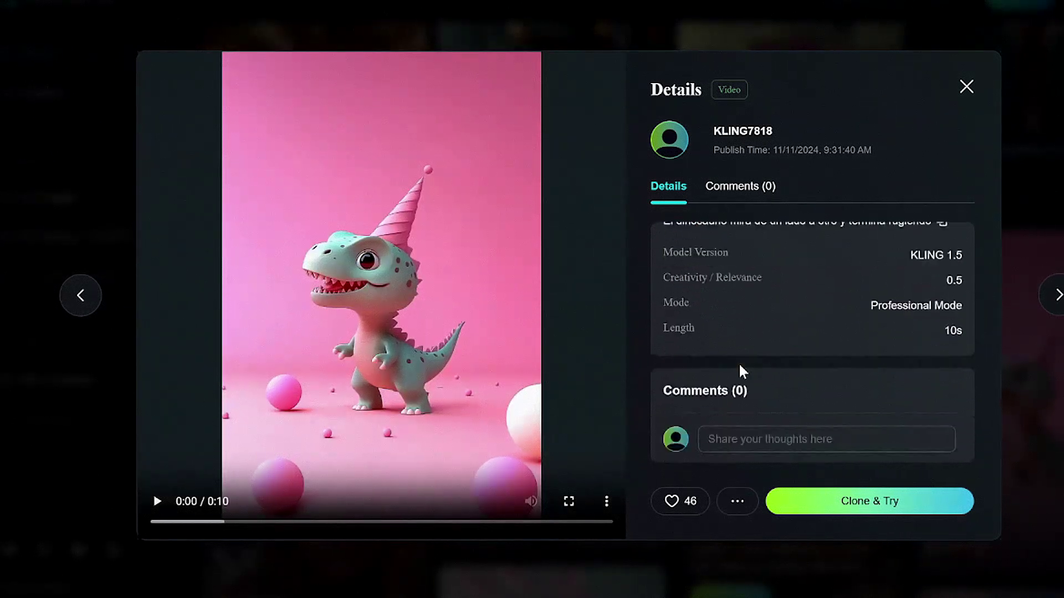
# Close the dinosaur video details and go to Kling AI's Explore page.
pyautogui.click(962, 94)
pyautogui.scroll(2, 958, 111)
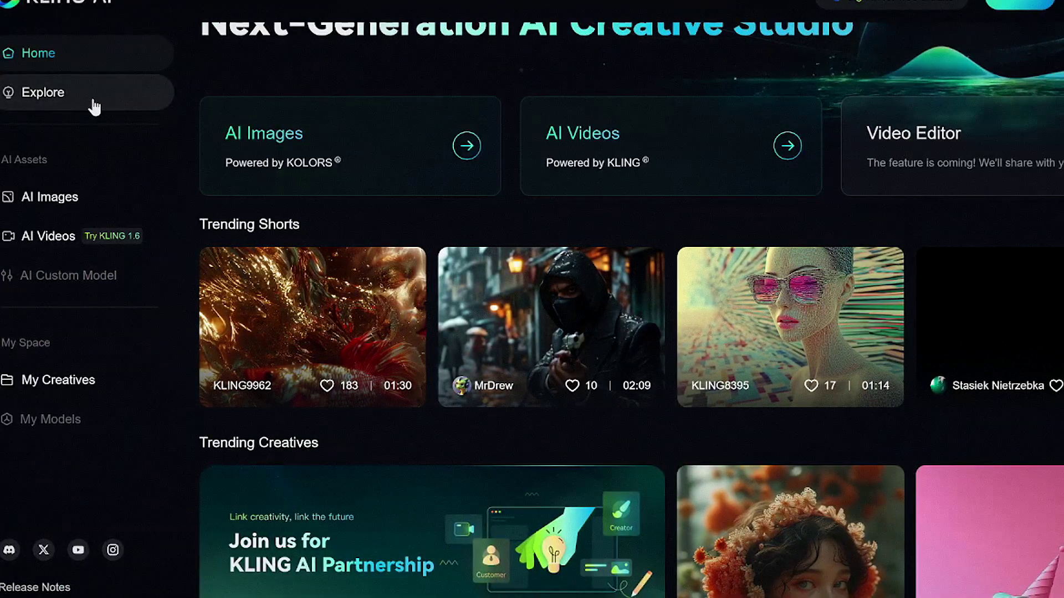
pyautogui.click(95, 106)
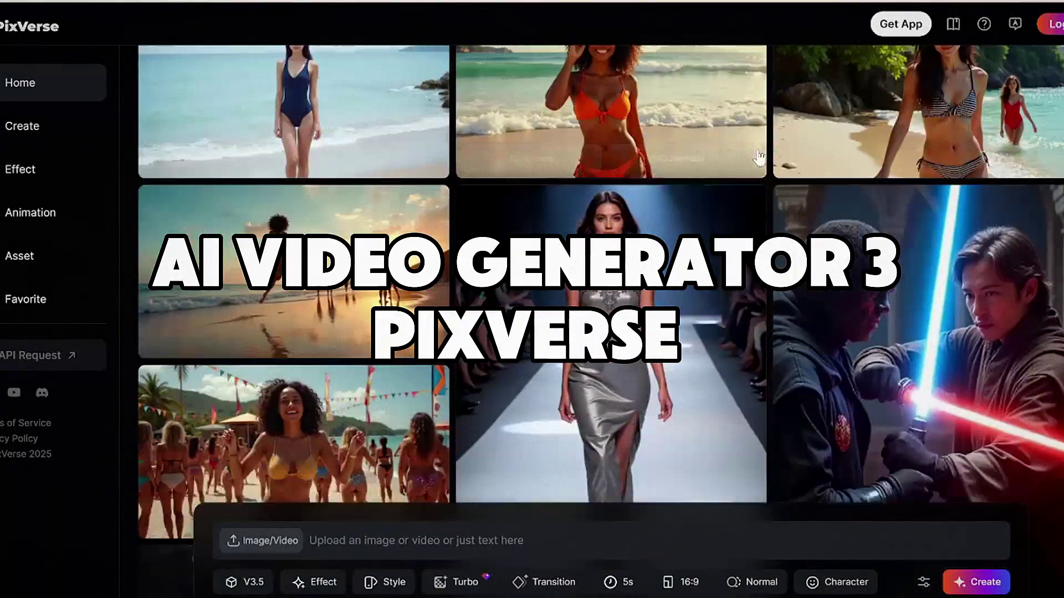
pyautogui.moveTo(610, 307)
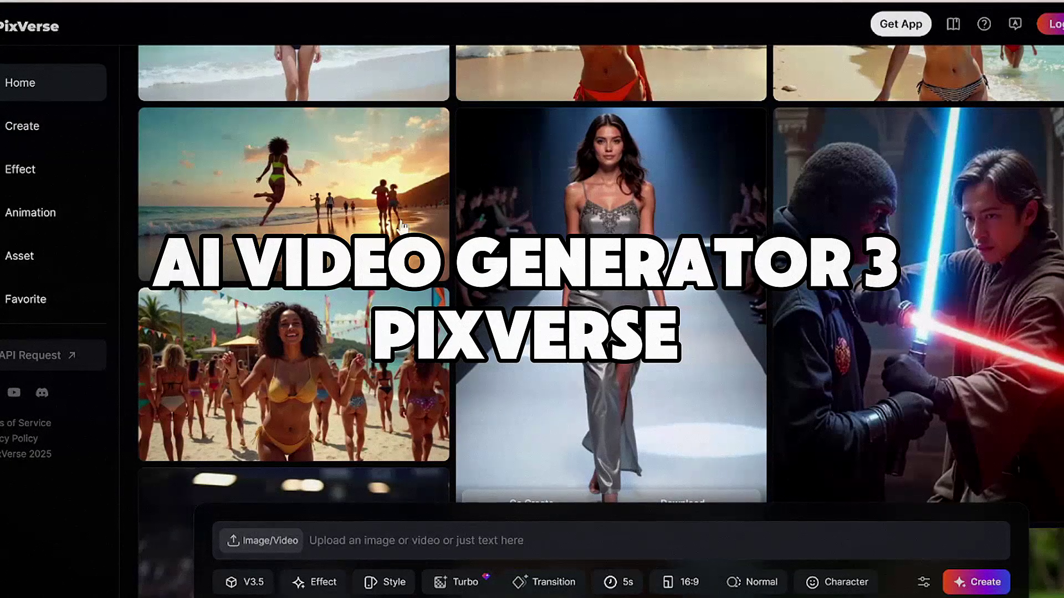
# Scroll to the top of PixVerse's home page and open the Create workspace.
pyautogui.scroll(5, 403, 226)
pyautogui.scroll(4, 403, 226)
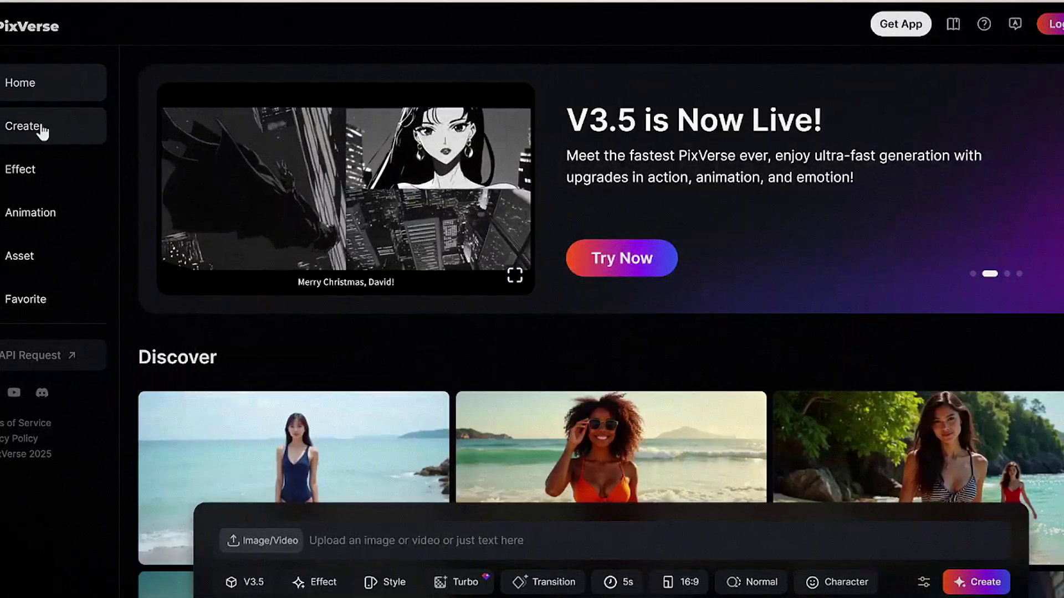
pyautogui.click(41, 128)
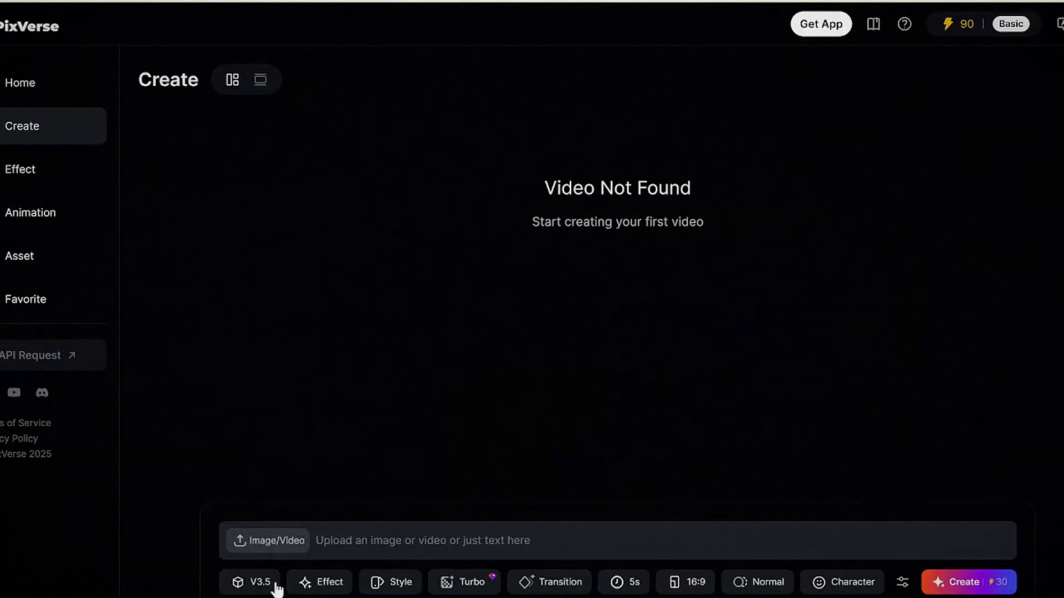
# Apply the Cyberpunk style, briefly trying and then leaving the first-to-last-frame transition mode.
pyautogui.click(395, 588)
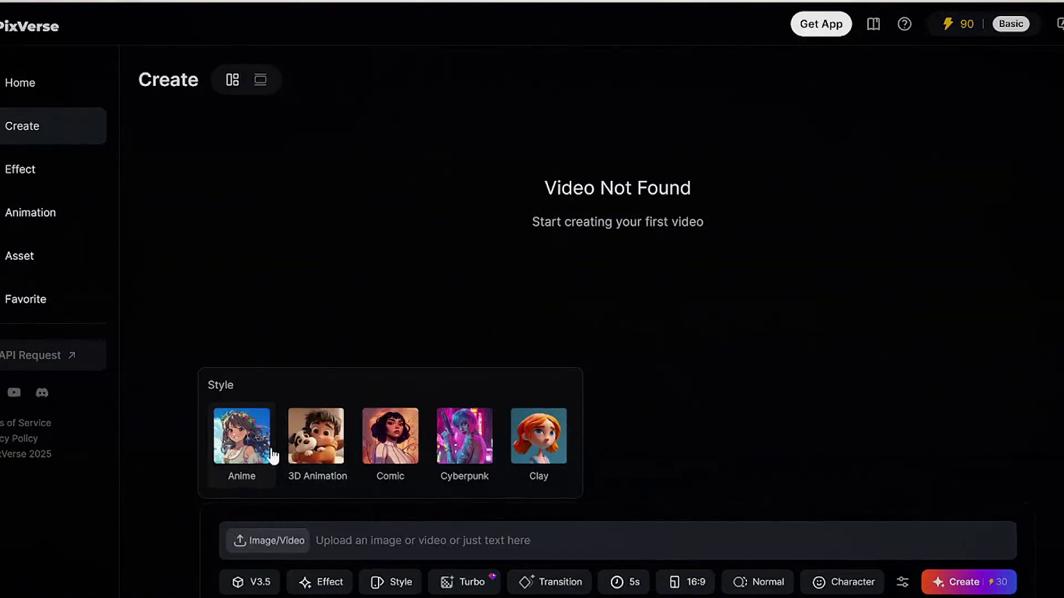
pyautogui.click(485, 453)
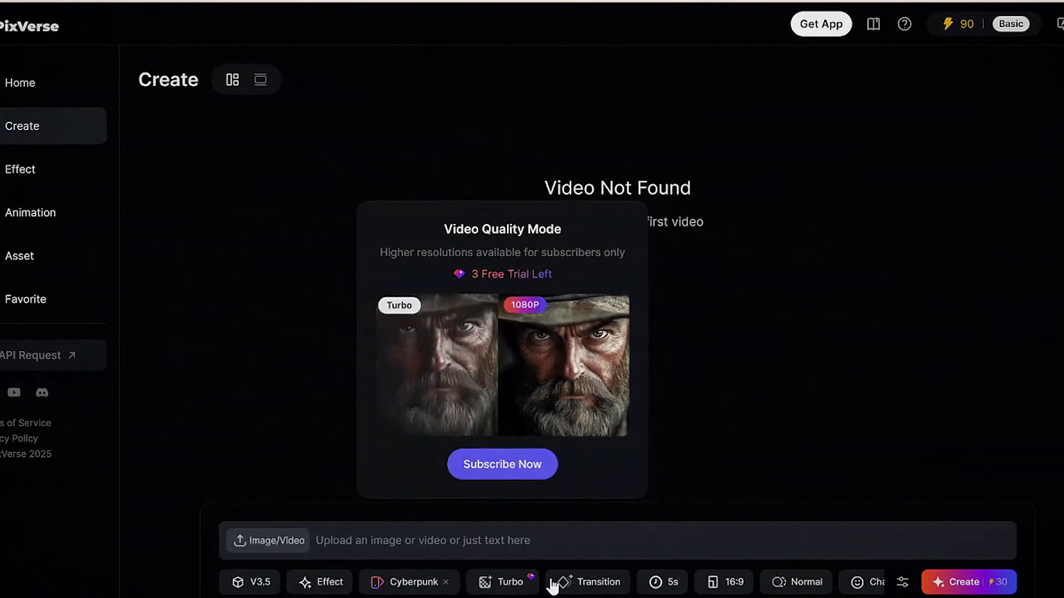
pyautogui.click(585, 586)
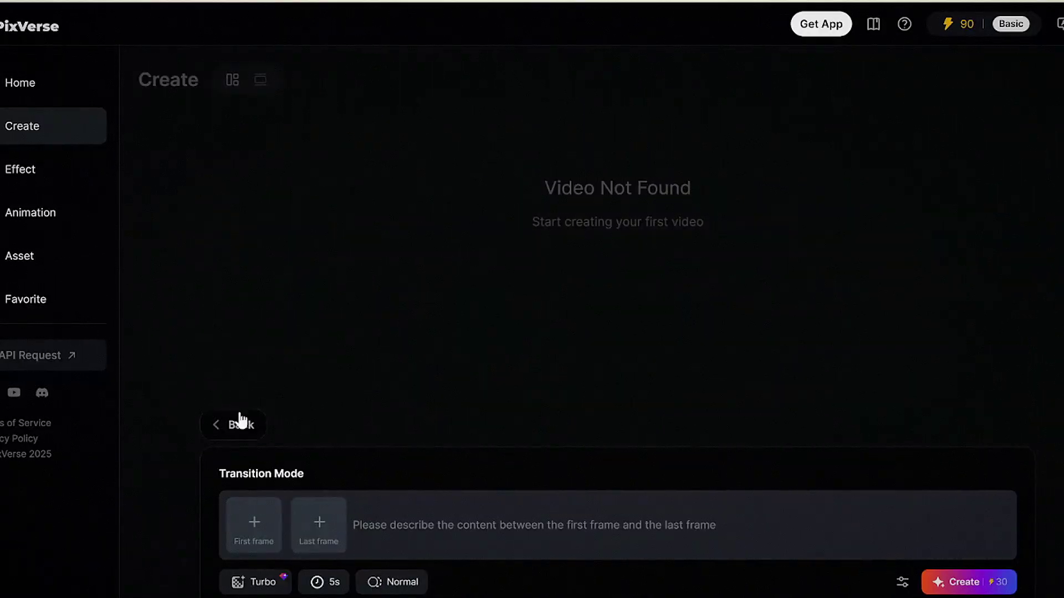
pyautogui.press('Escape')
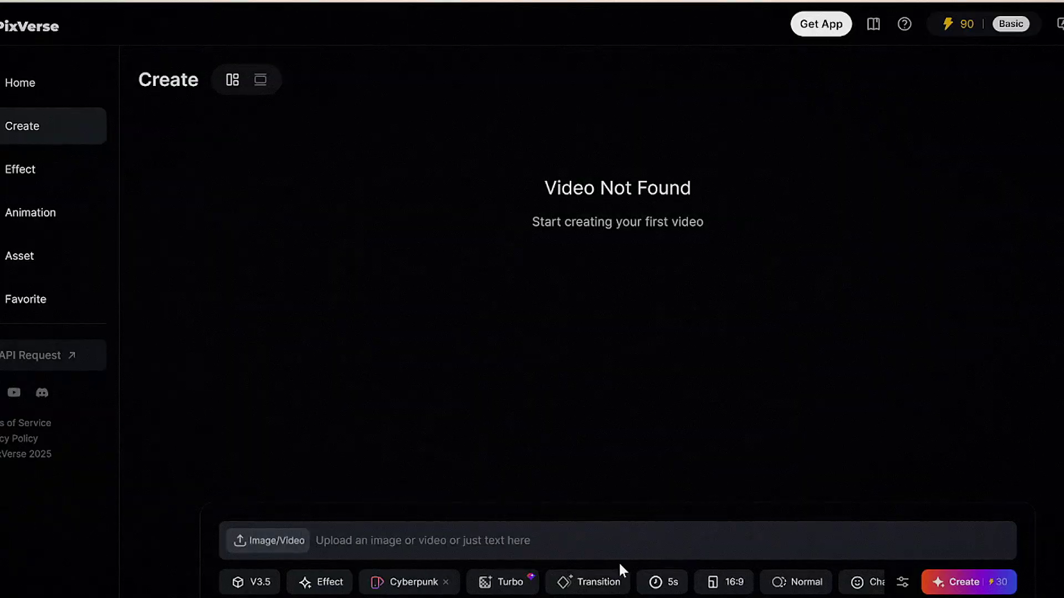
# Set the aspect ratio to vertical 9:16 and the motion mode to Performance.
pyautogui.click(729, 586)
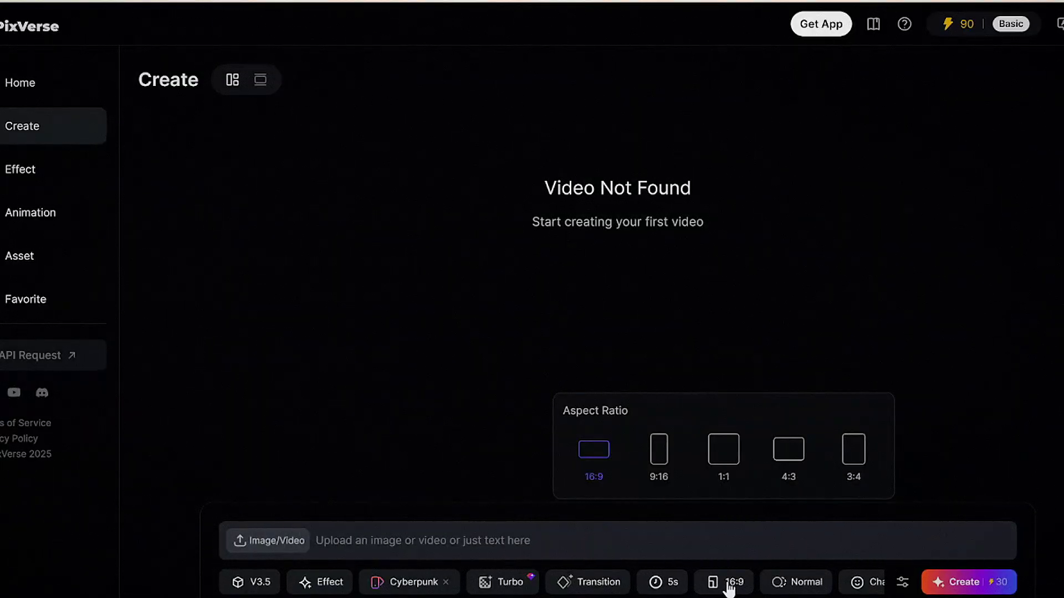
pyautogui.click(729, 586)
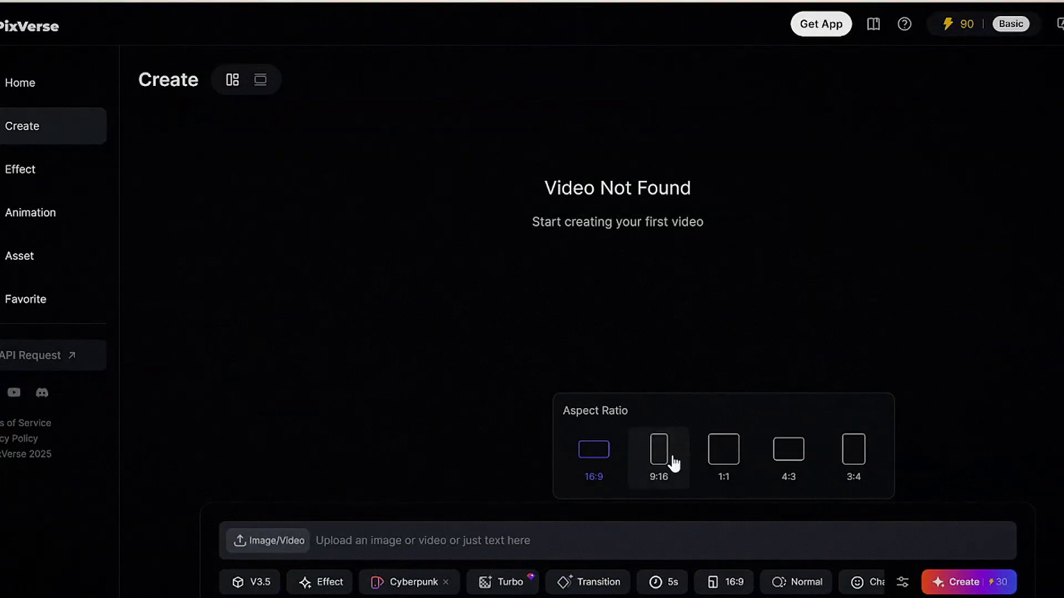
pyautogui.click(674, 462)
pyautogui.click(804, 588)
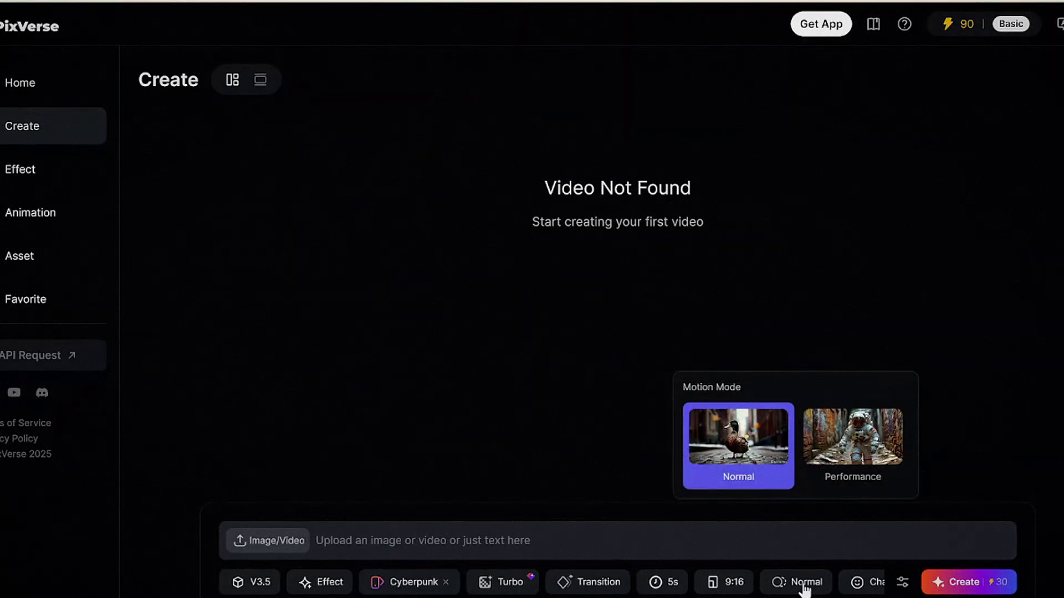
pyautogui.click(857, 466)
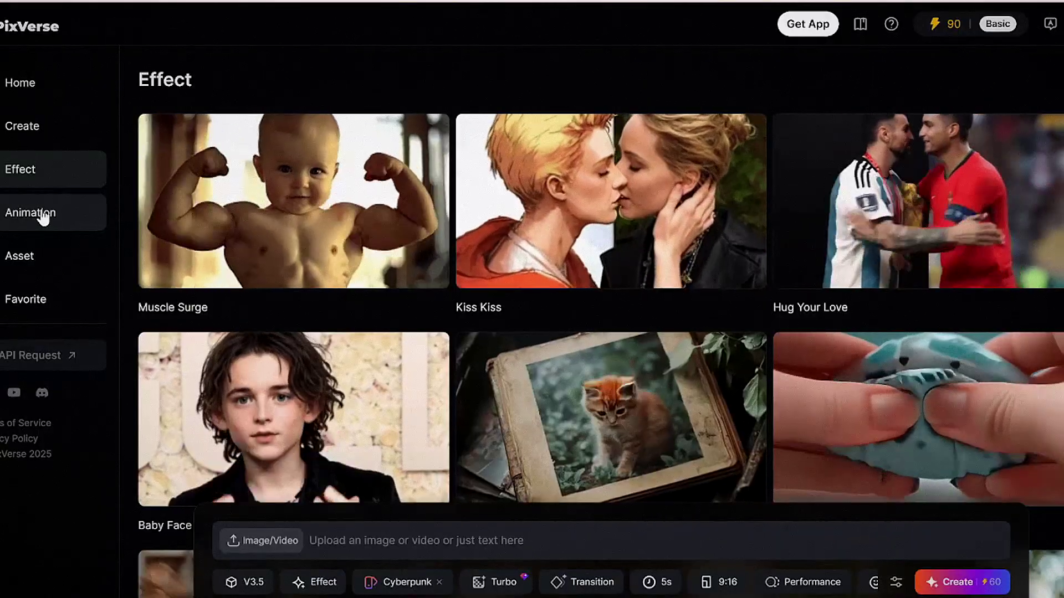
# Open PixVerse's animation styles page and scroll down through its templates.
pyautogui.click(43, 216)
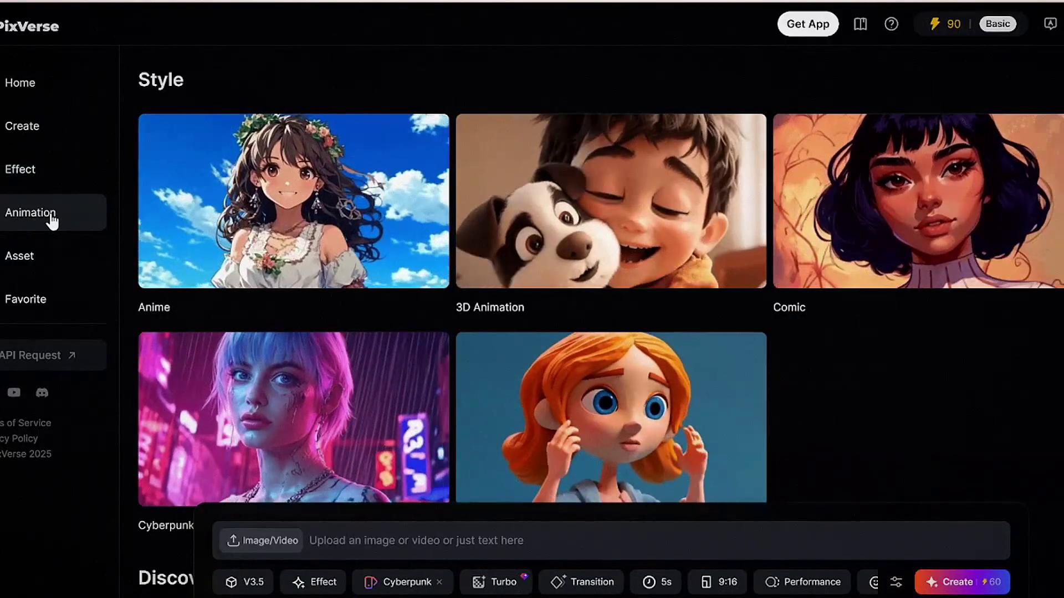
pyautogui.scroll(-5, 534, 368)
pyautogui.scroll(-1, 448, 349)
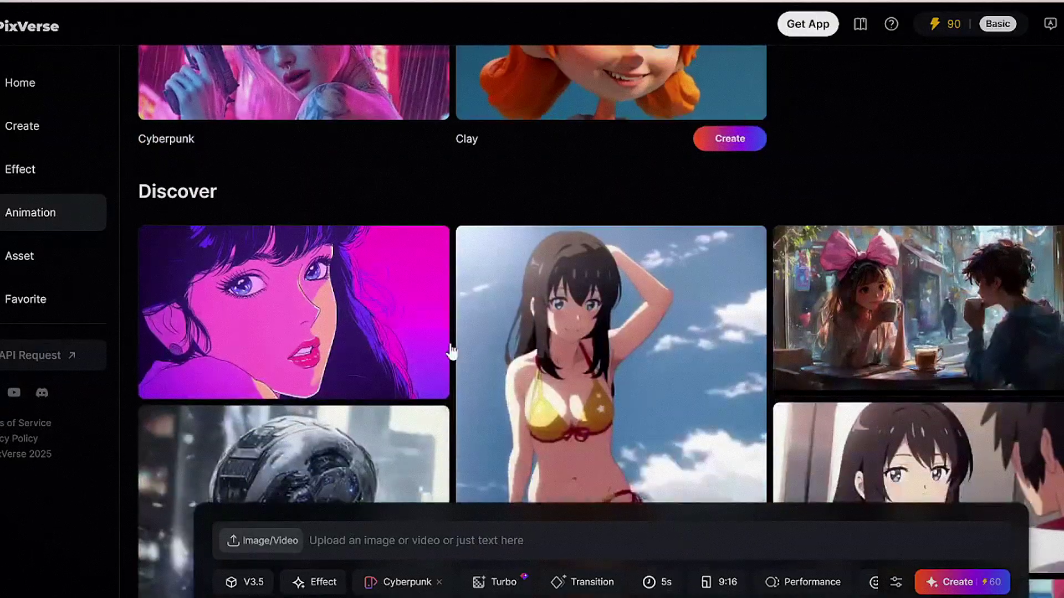
pyautogui.scroll(4, 447, 347)
pyautogui.scroll(-4, 447, 343)
pyautogui.scroll(-2, 446, 343)
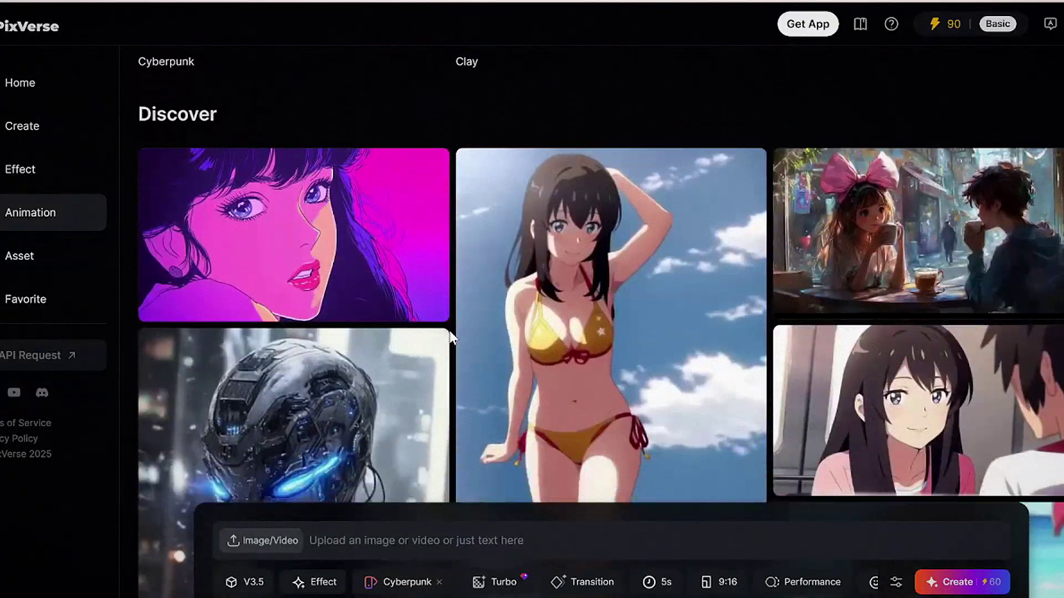
pyautogui.scroll(-3, 448, 335)
pyautogui.scroll(-2, 449, 335)
pyautogui.scroll(-4, 447, 333)
pyautogui.scroll(-5, 447, 328)
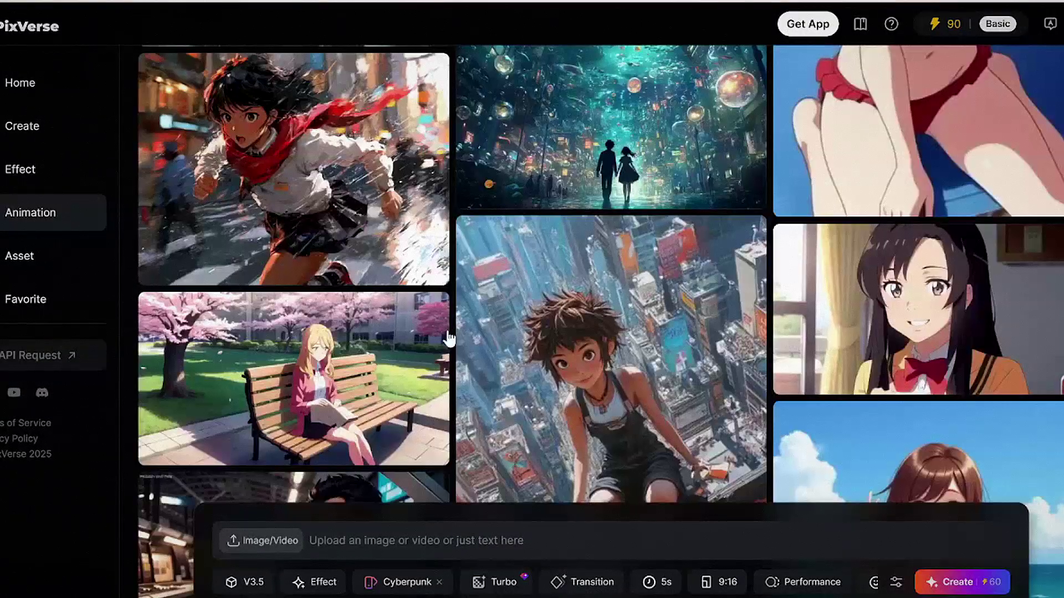
pyautogui.scroll(-4, 447, 328)
# Scroll back up and return to the PixVerse Home page.
pyautogui.scroll(6, 89, 209)
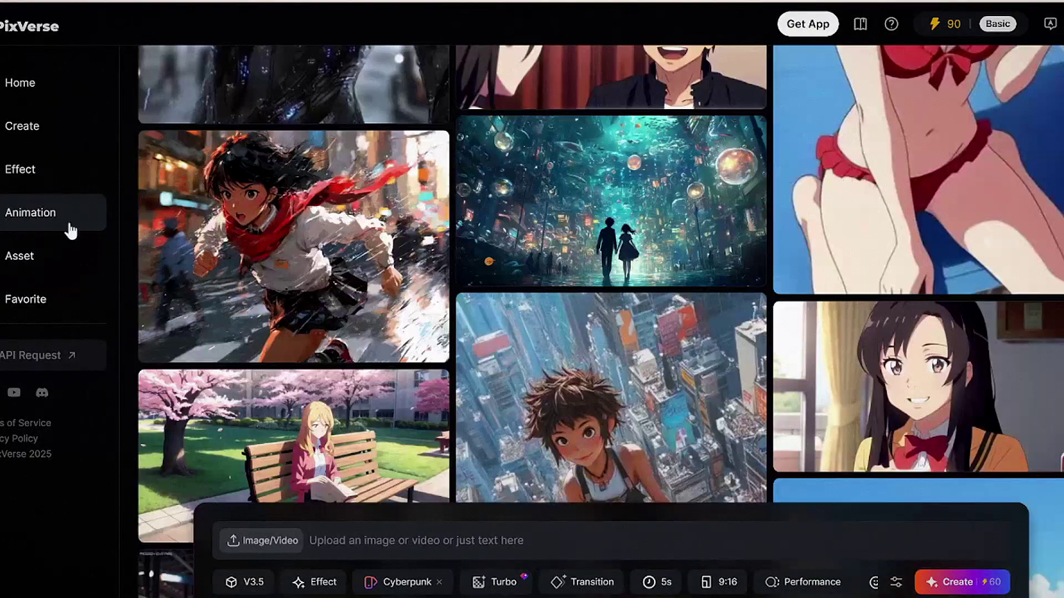
pyautogui.scroll(10, 39, 85)
pyautogui.scroll(5, 39, 86)
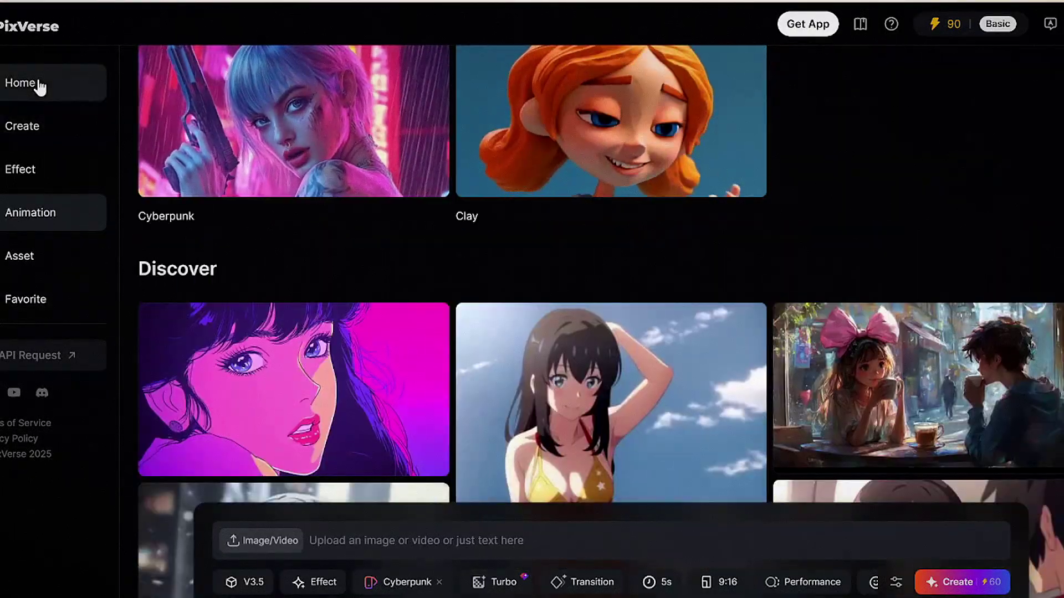
pyautogui.click(39, 86)
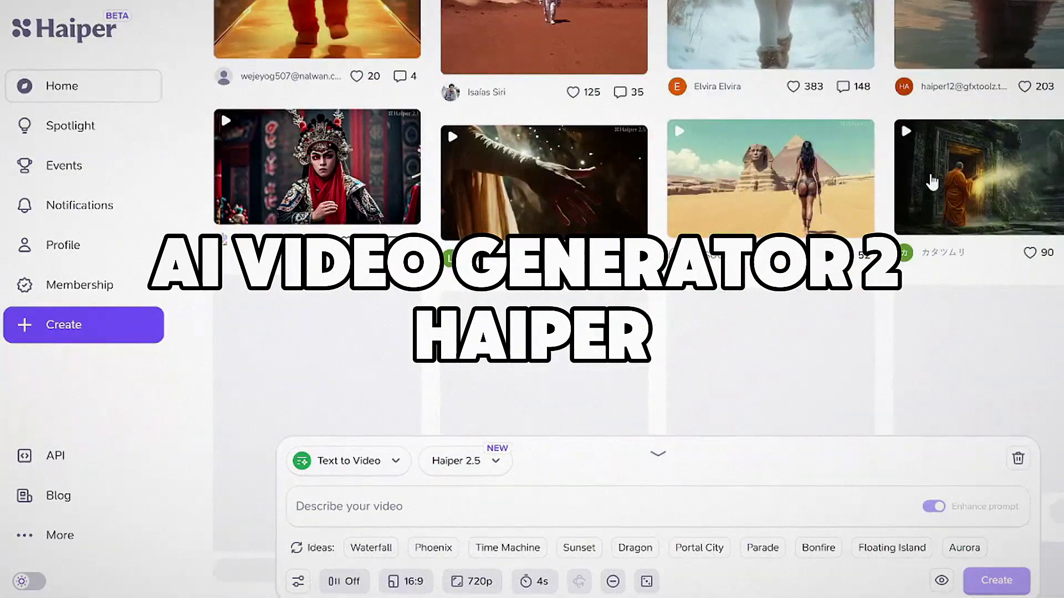
# Open Haiper's Create page from the sidebar.
pyautogui.scroll(-4, 933, 182)
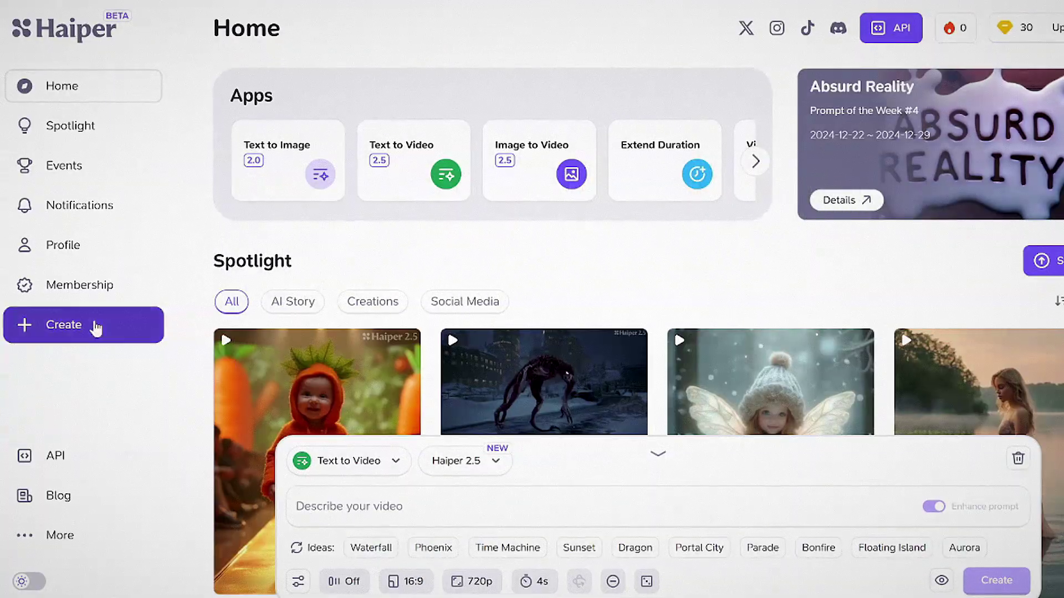
pyautogui.click(96, 328)
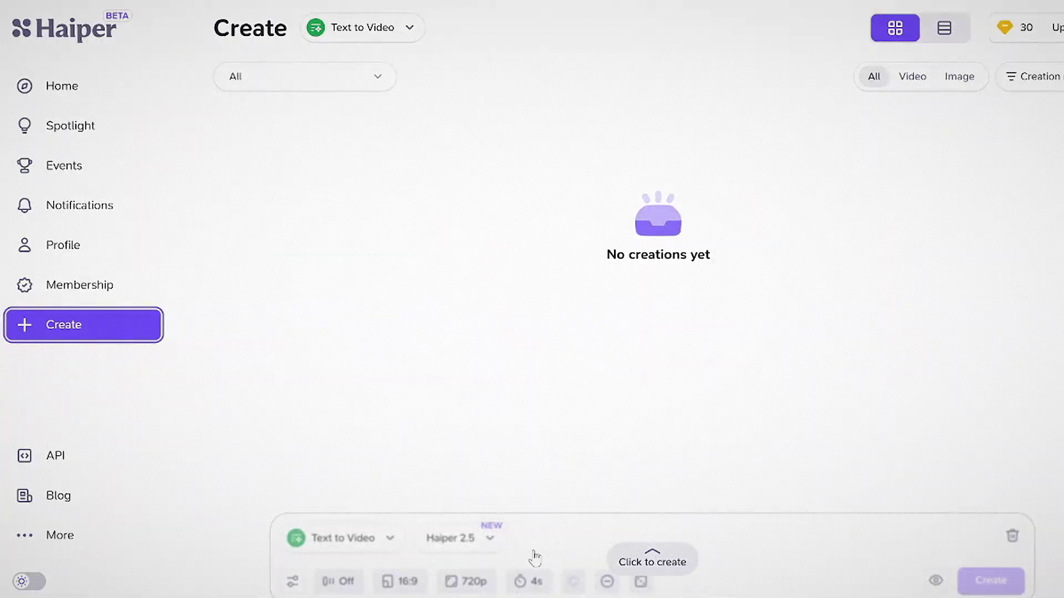
pyautogui.moveTo(660, 261); pyautogui.dragTo(582, 268)
pyautogui.click(582, 268)
# Filter creations to videos in list layout and check the creation-type filter.
pyautogui.click(913, 78)
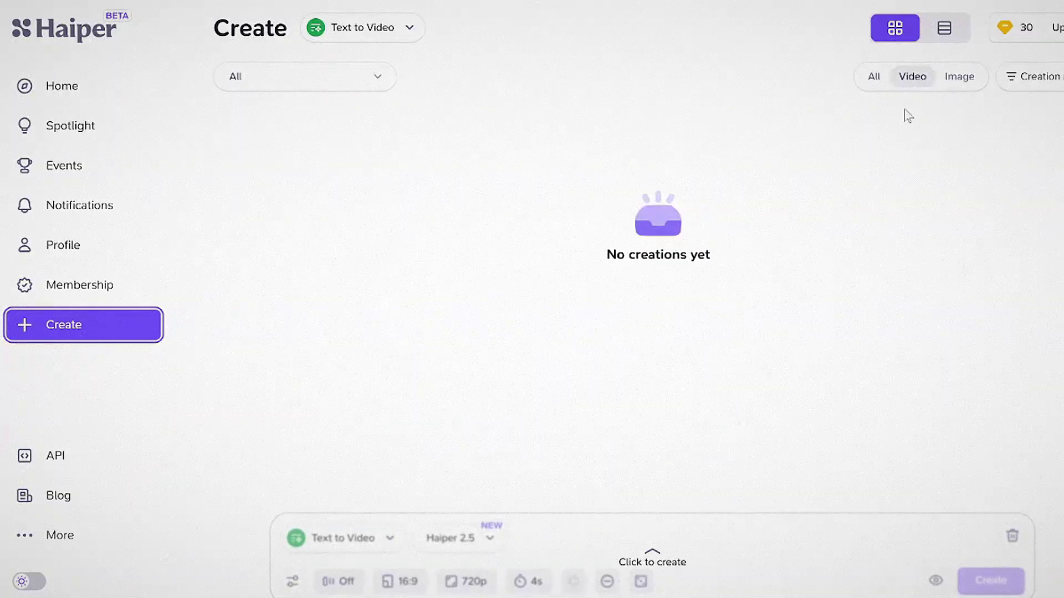
pyautogui.click(946, 31)
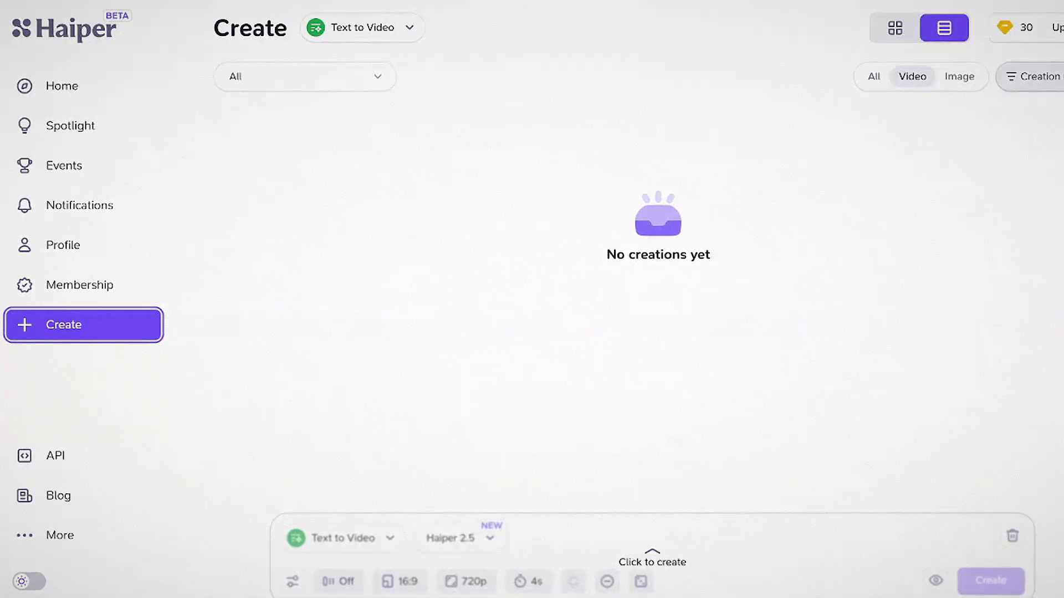
pyautogui.click(1032, 76)
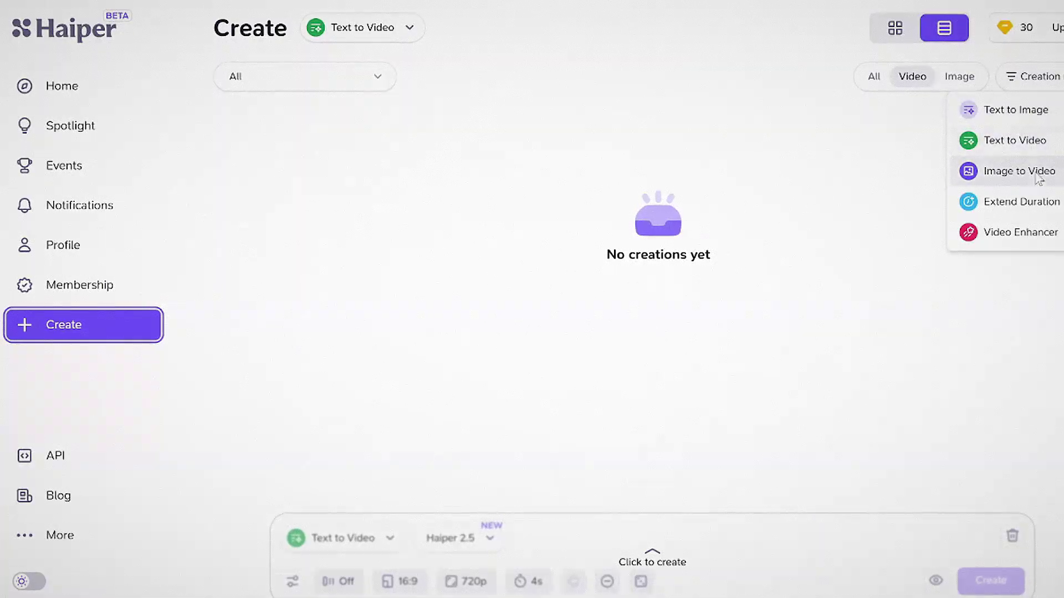
pyautogui.click(1041, 86)
# Expand the generation panel, keeping the default creation mode and Haiper 2.5.
pyautogui.click(667, 564)
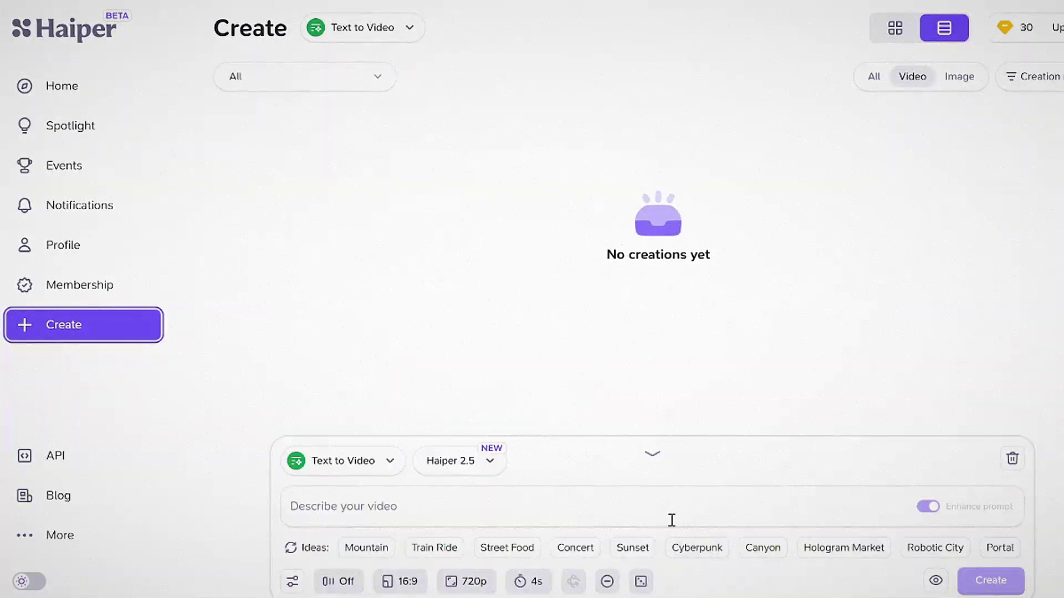
pyautogui.click(369, 472)
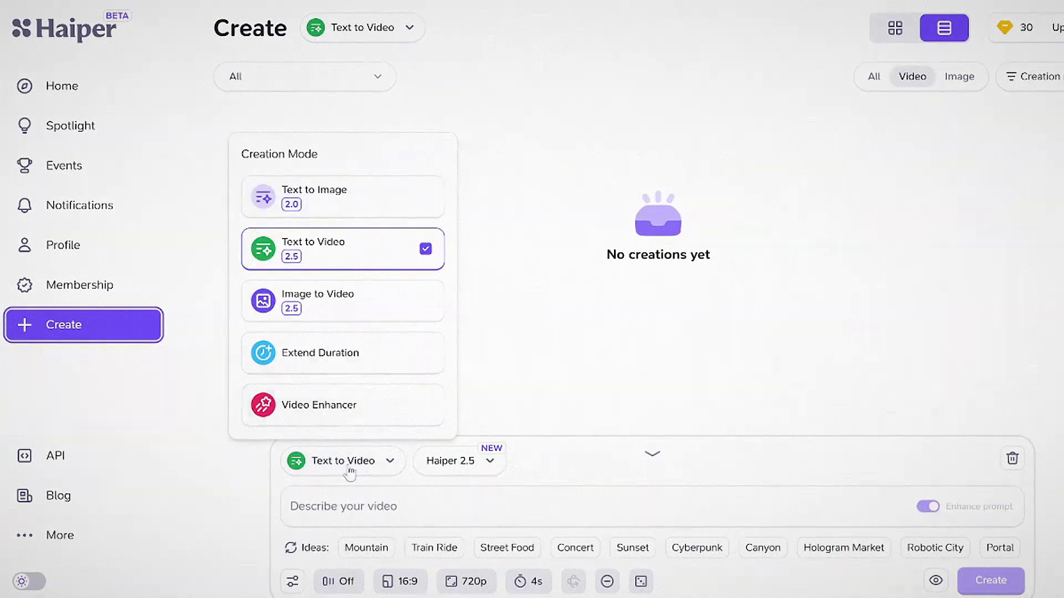
pyautogui.click(351, 464)
pyautogui.click(437, 465)
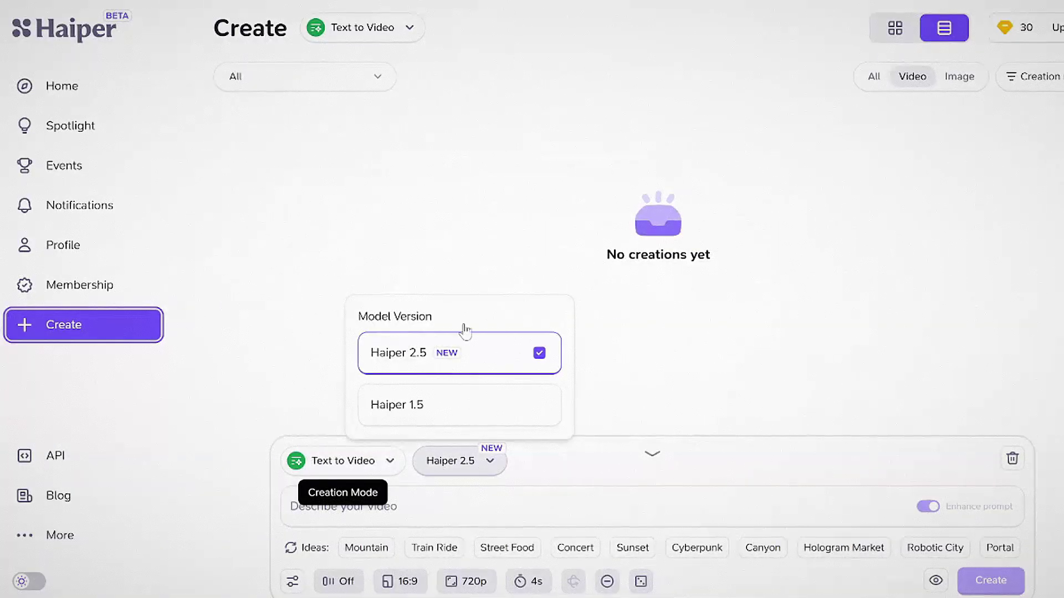
pyautogui.click(463, 464)
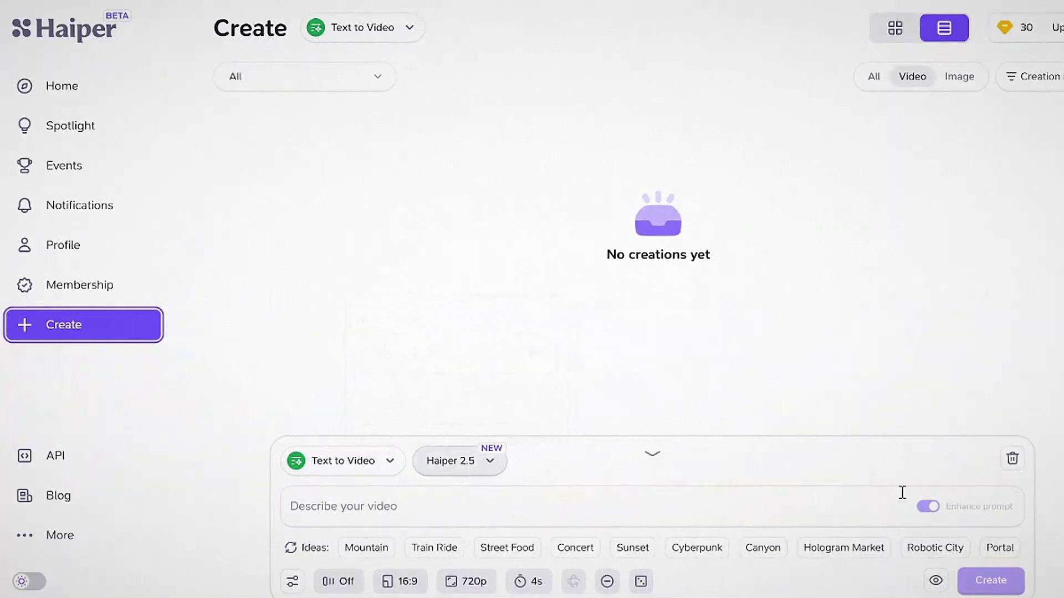
# Try idea chips until the Train Ride snowy-landscape prompt, then start generating.
pyautogui.click(703, 548)
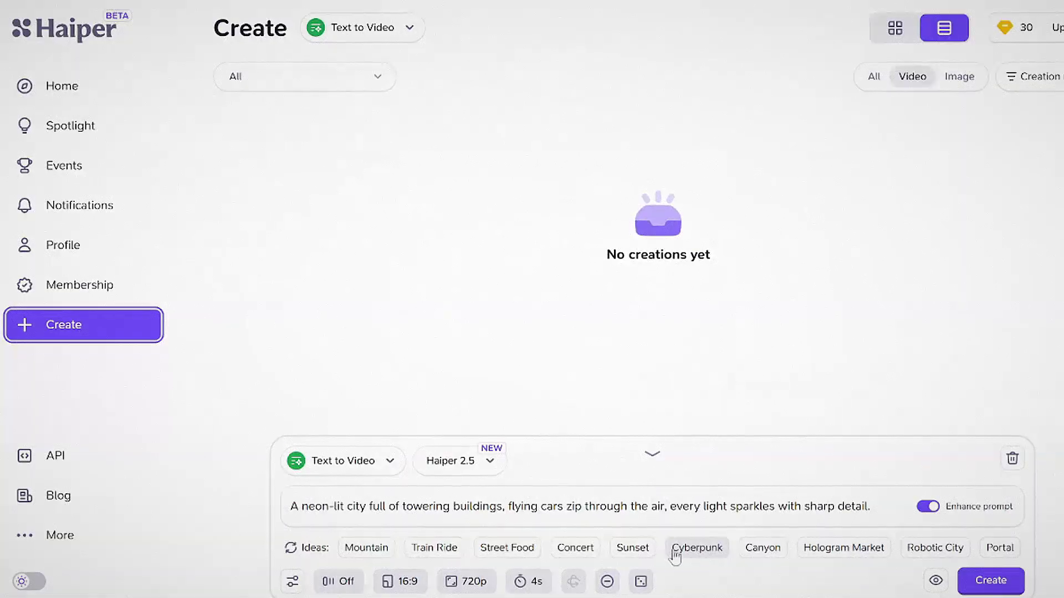
pyautogui.click(629, 549)
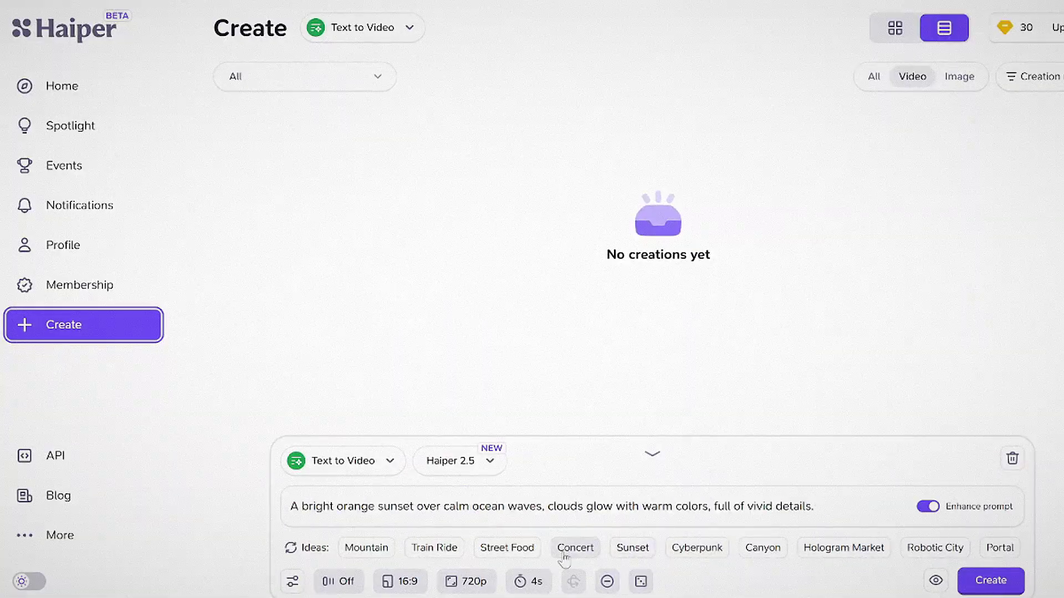
pyautogui.click(378, 551)
pyautogui.click(429, 549)
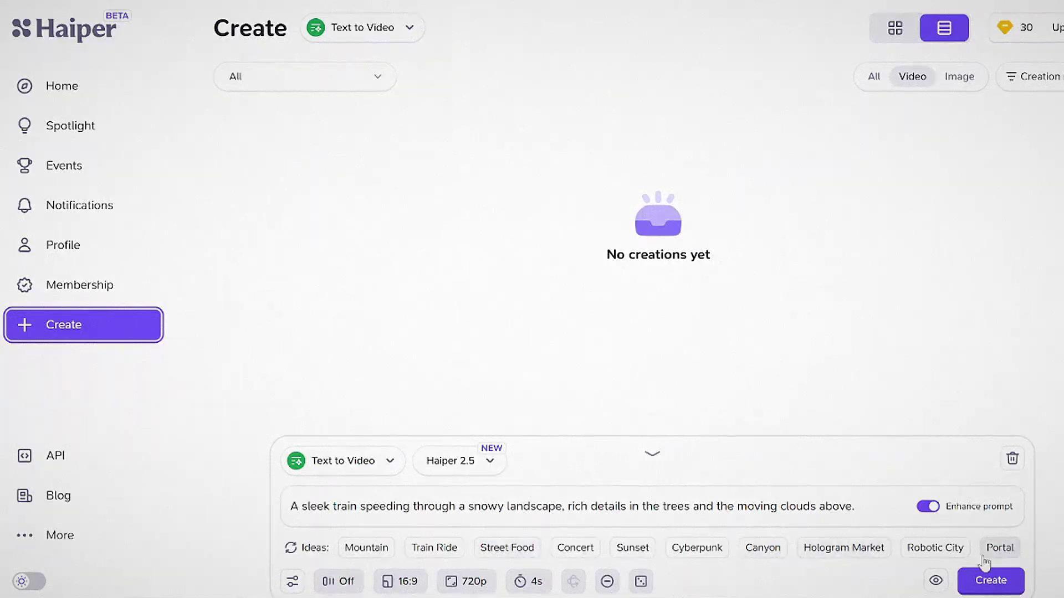
pyautogui.click(981, 587)
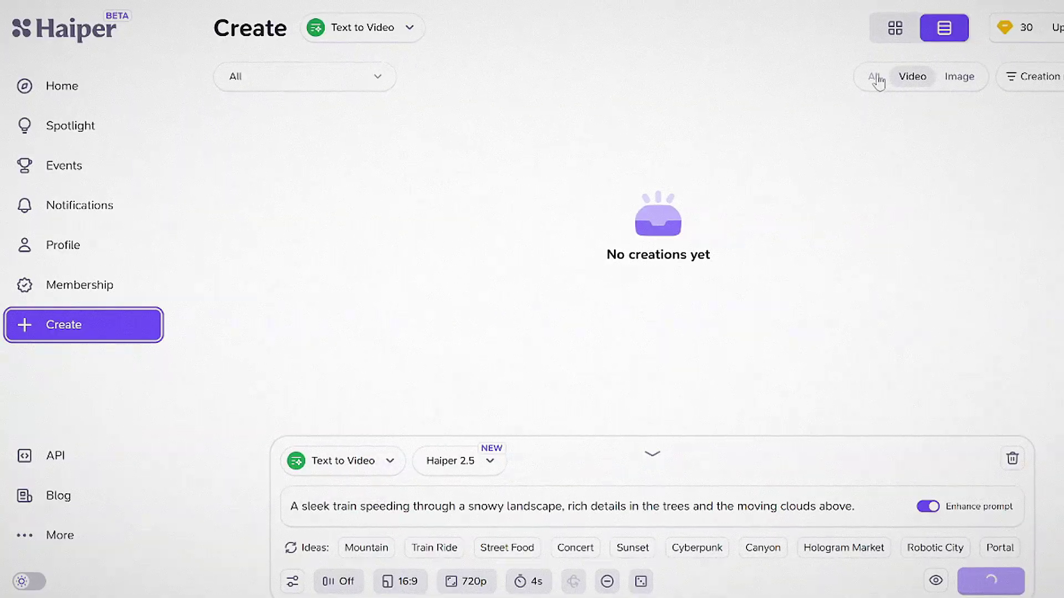
# Check the All collection list while the train video waits in the queue.
pyautogui.click(322, 81)
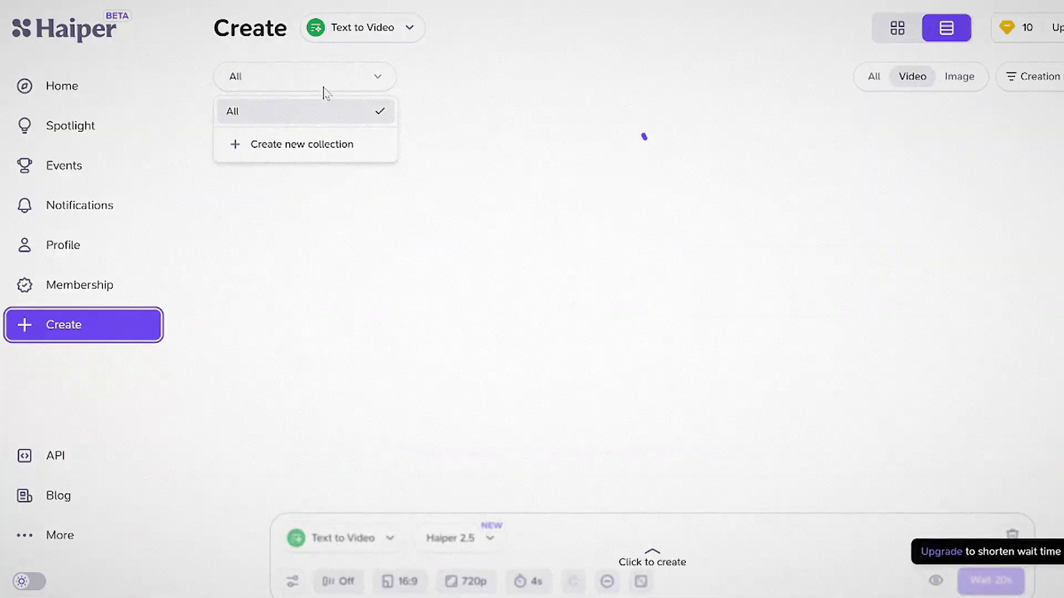
pyautogui.click(327, 84)
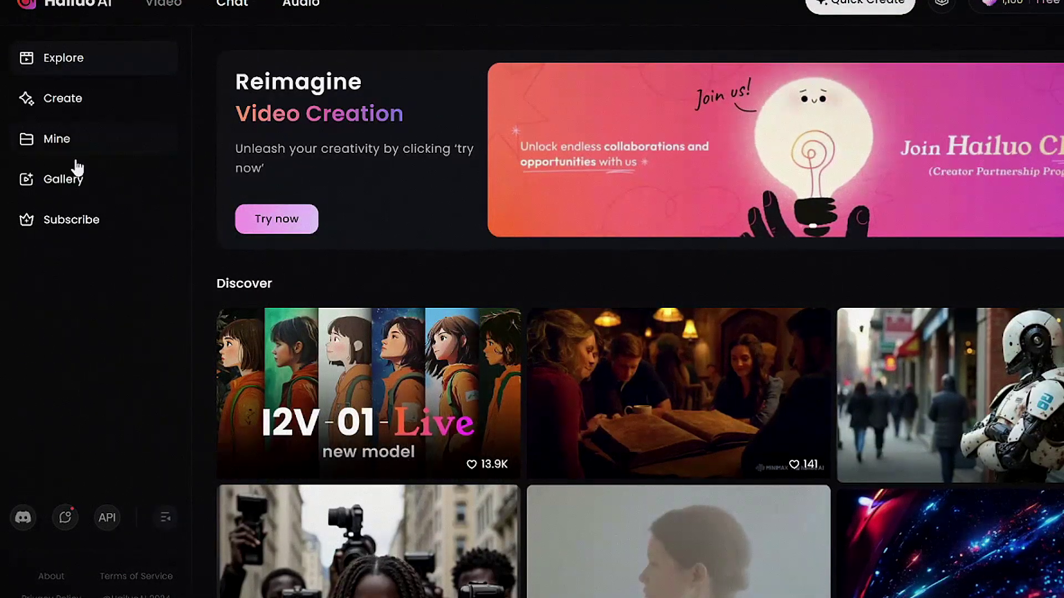
# Browse Hailuo AI's Explore gallery and bring up the Quick Create panel.
pyautogui.scroll(-1, 564, 204)
pyautogui.scroll(-5, 564, 204)
pyautogui.scroll(-1, 636, 230)
pyautogui.scroll(6, 636, 231)
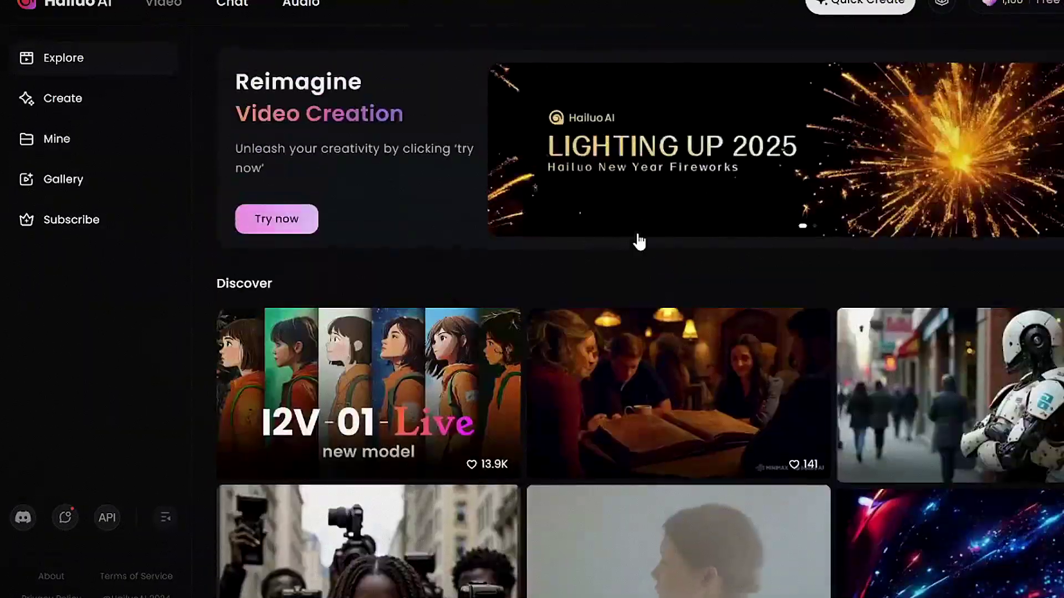
pyautogui.click(848, 7)
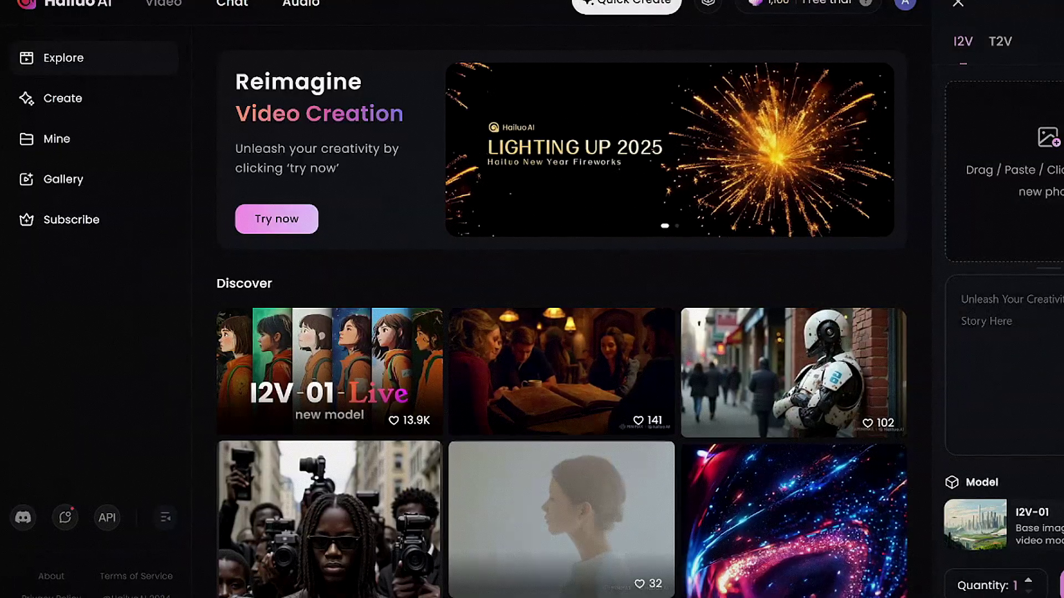
# Close Quick Create and try, then cancel, an Image to Video photo upload.
pyautogui.click(958, 3)
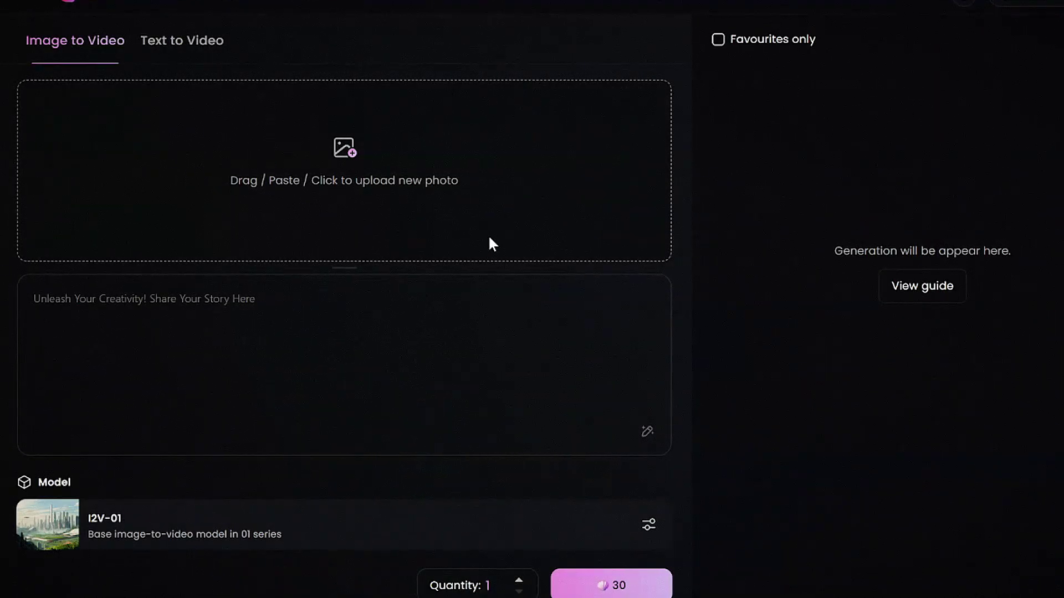
pyautogui.click(486, 240)
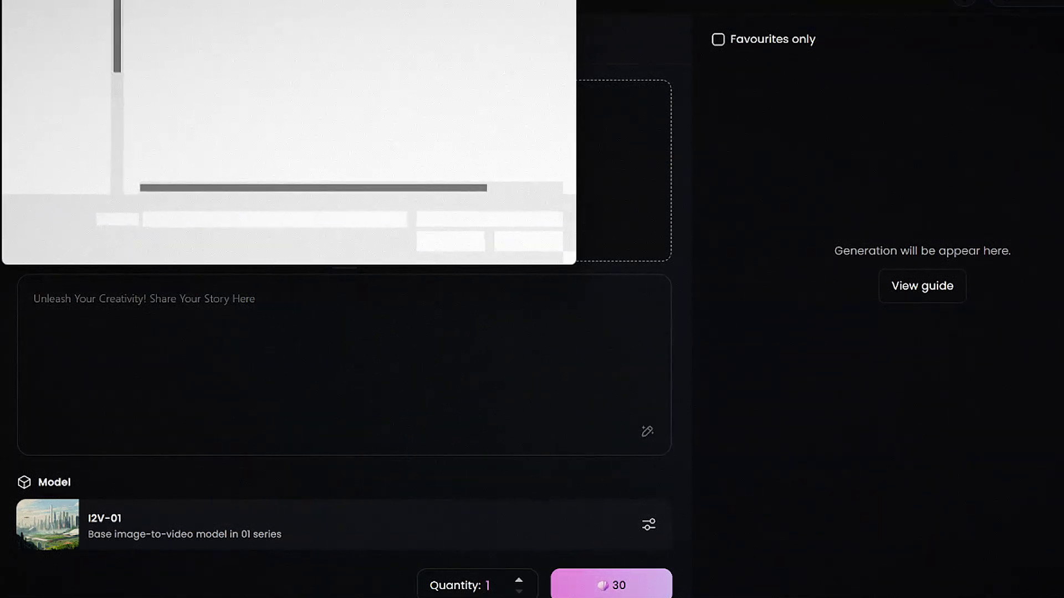
pyautogui.click(528, 241)
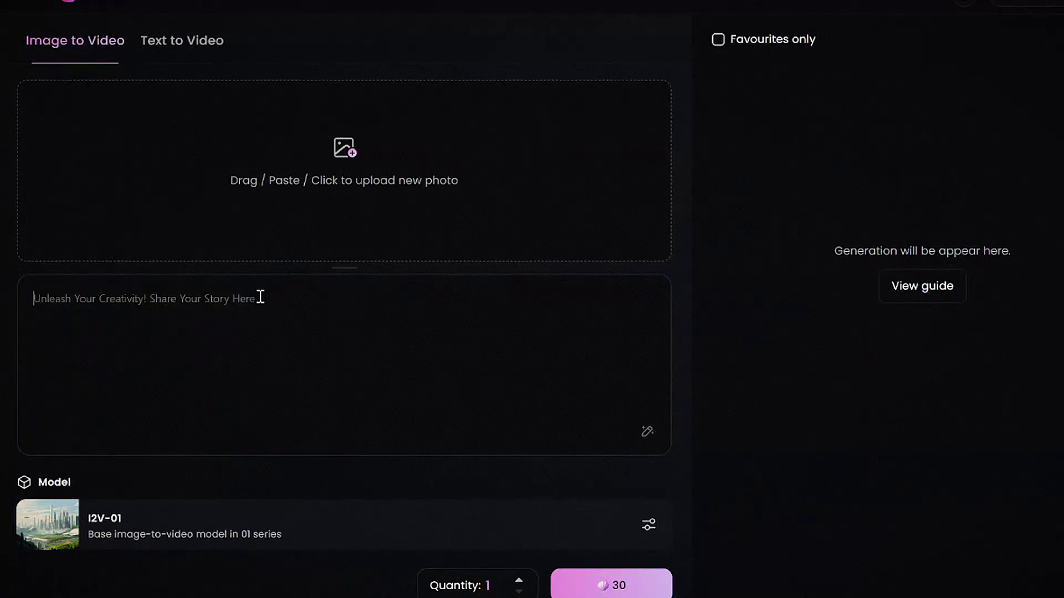
# Keep model I2V-01 and cycle the quantity back to 1 (30 credits).
pyautogui.click(472, 540)
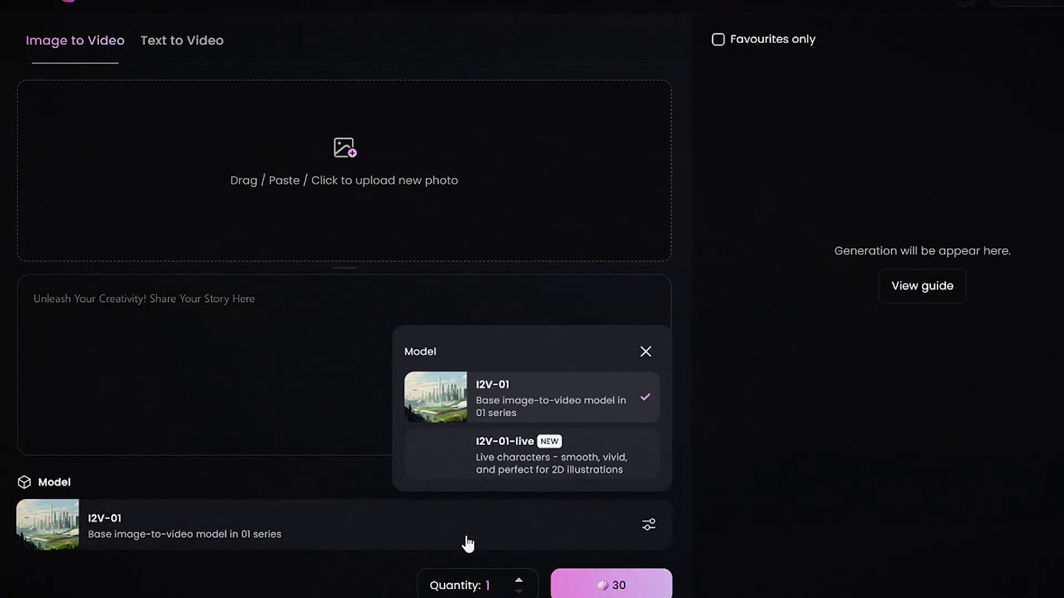
pyautogui.click(465, 409)
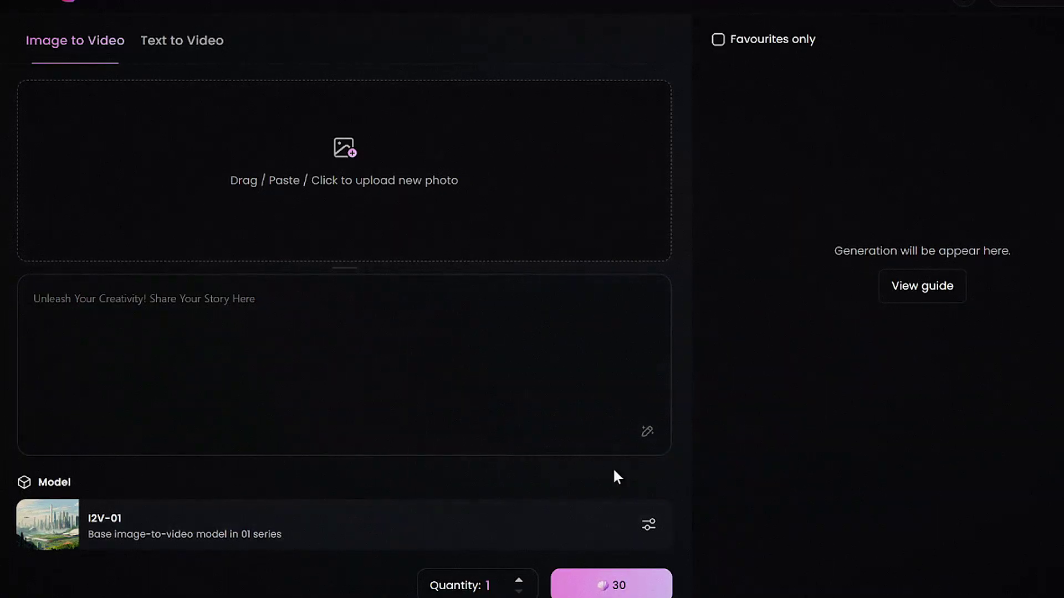
pyautogui.click(521, 581)
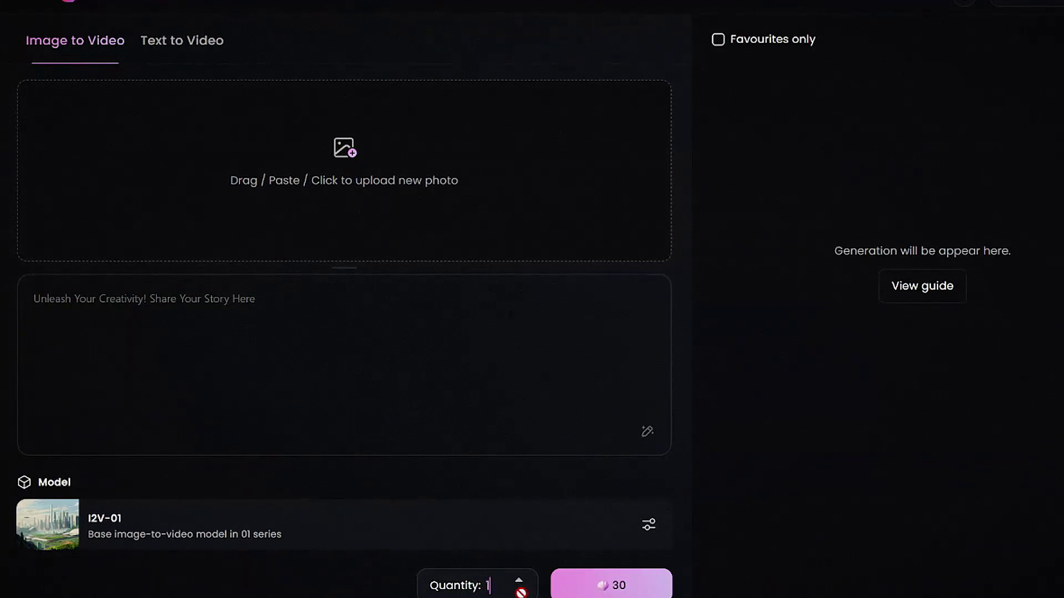
pyautogui.click(519, 581)
pyautogui.doubleClick(519, 581)
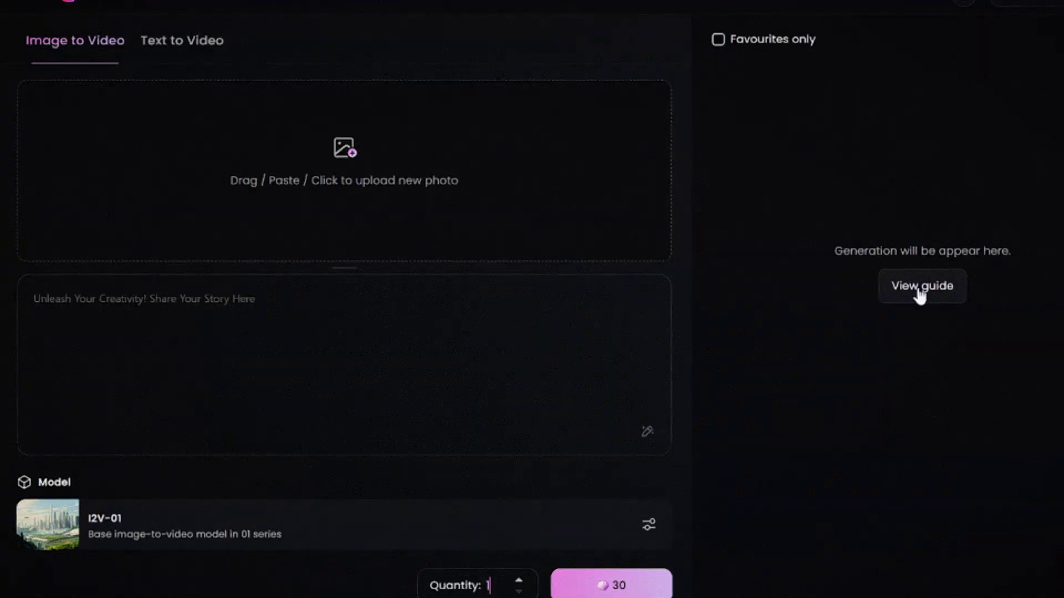
# Switch to Text to Video and select a Squid Game-inspired gallery video's prompt.
pyautogui.click(224, 41)
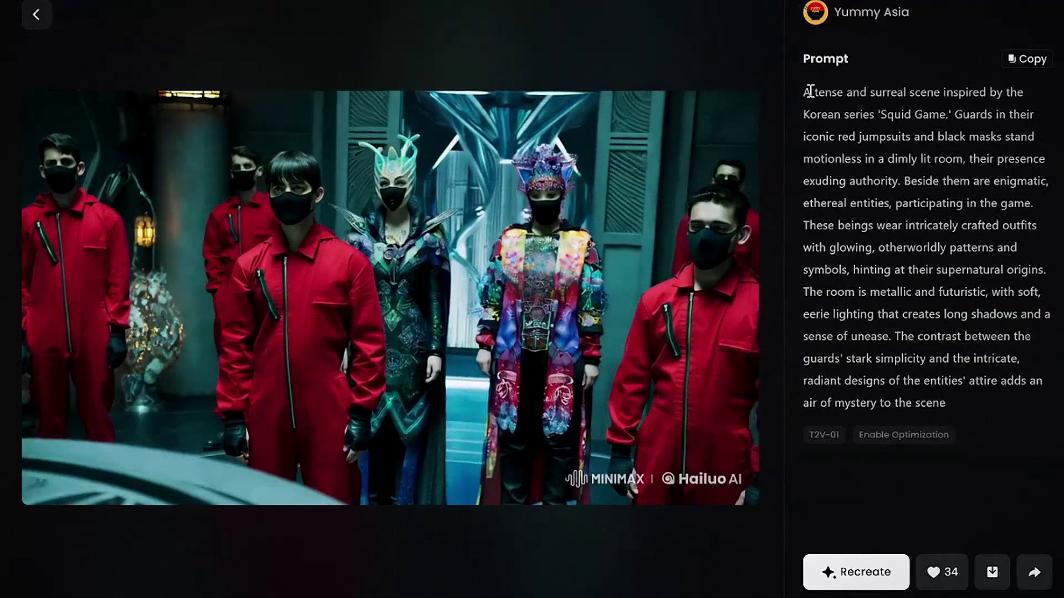
pyautogui.moveTo(805, 92); pyautogui.dragTo(940, 313)
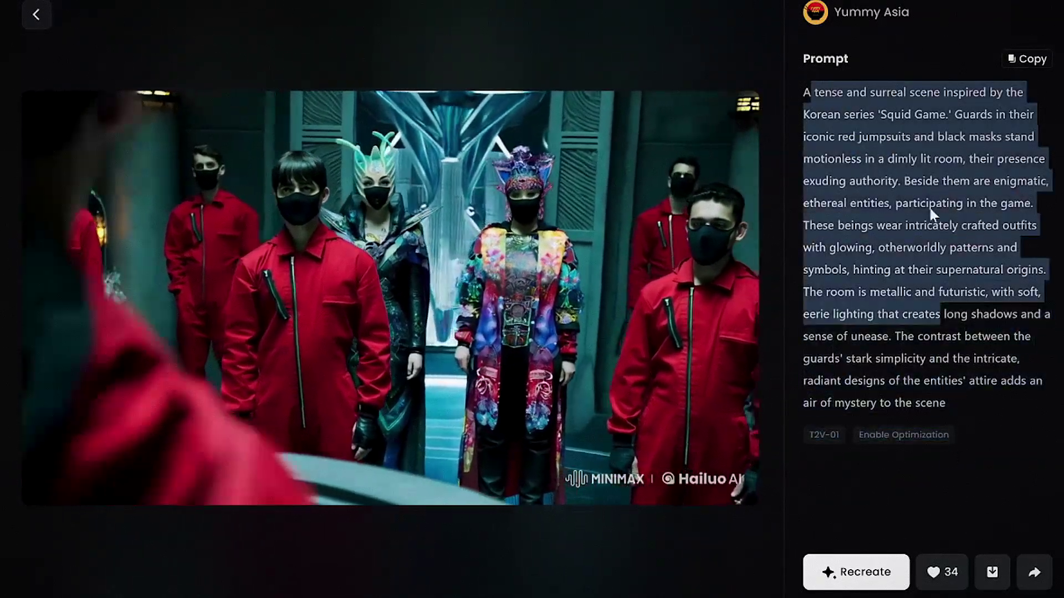
pyautogui.moveTo(928, 205); pyautogui.dragTo(925, 180)
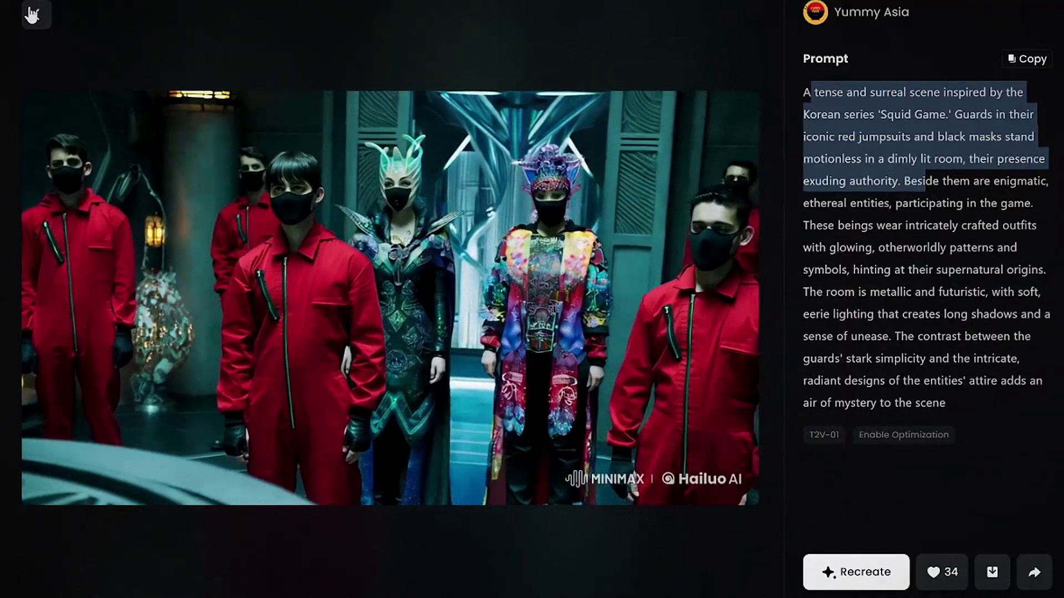
pyautogui.click(31, 14)
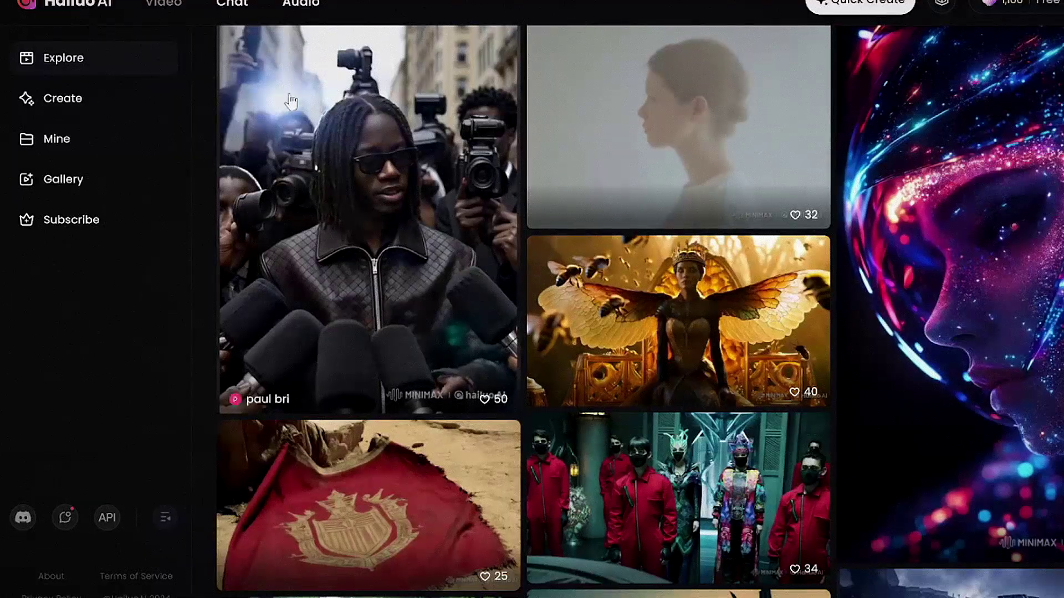